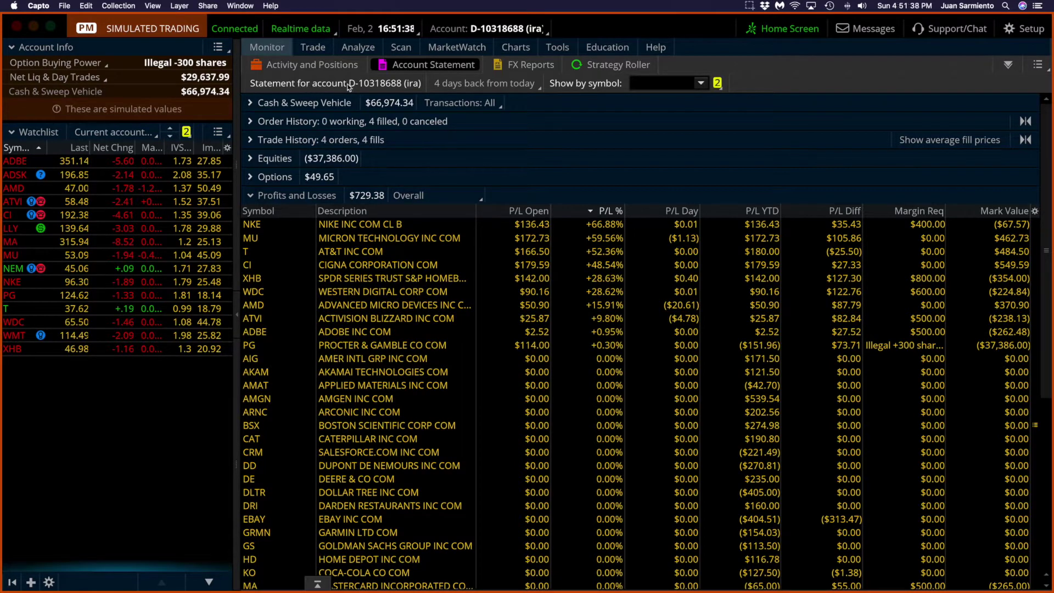
# Open the statement period popup on the Account Statement, currently set to 4 days back.
pyautogui.click(485, 83)
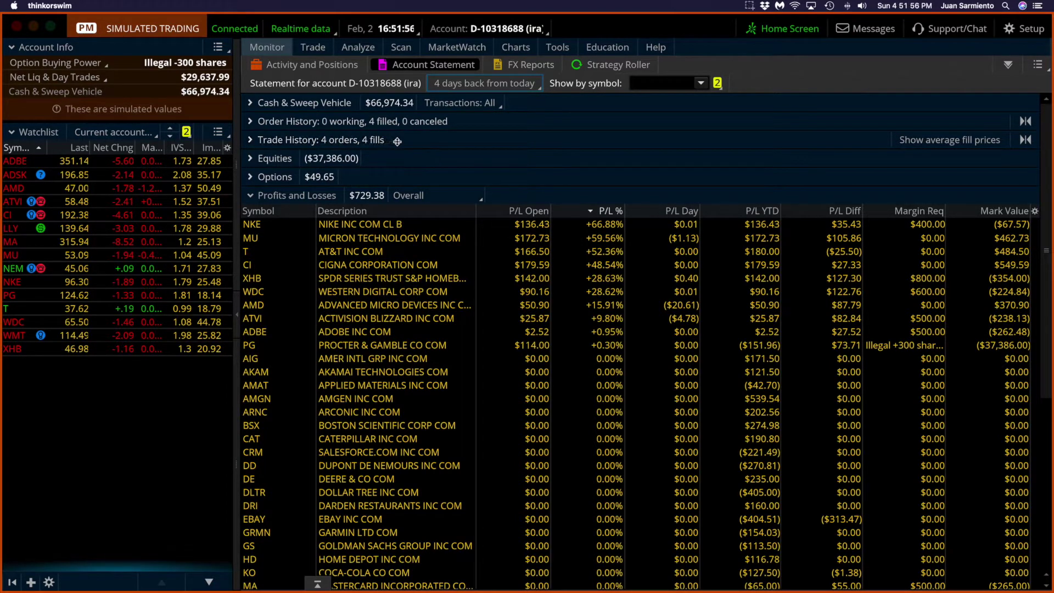
# Expand Trade History and select the XHB 20 MAR 20 47/49 call vertical order.
pyautogui.click(266, 138)
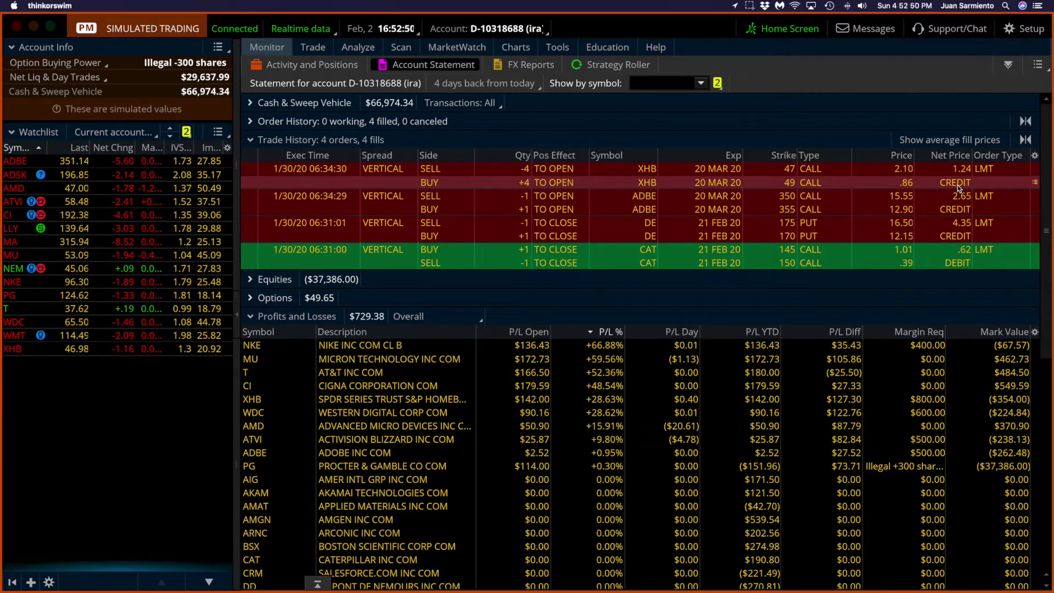
pyautogui.click(845, 184)
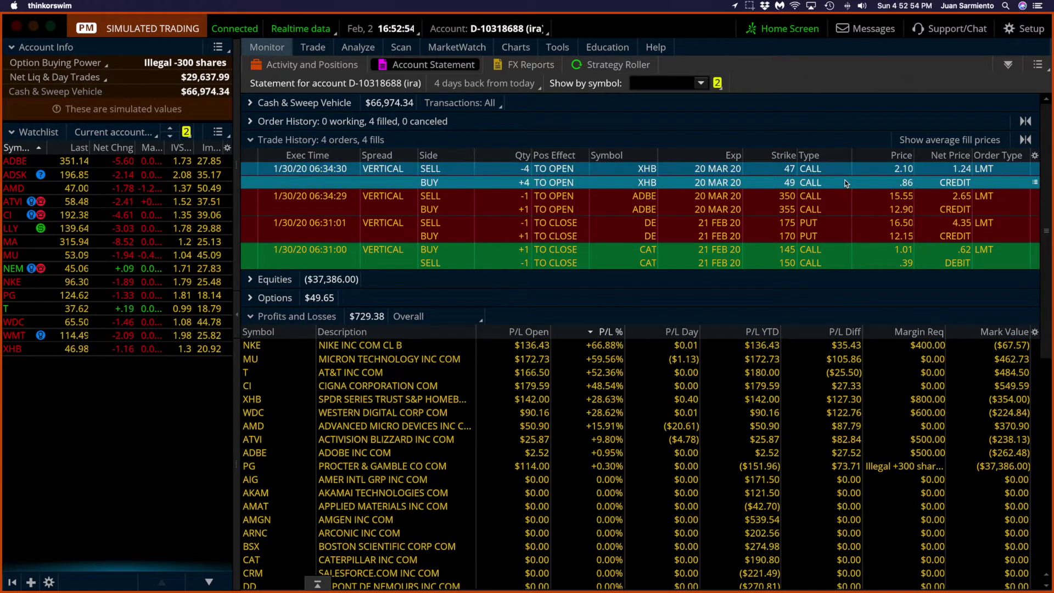
# Analyze the XHB 47/49 call vertical without its duplicate simulated trade, then return to the XHB-filtered statement.
pyautogui.rightClick(846, 184)
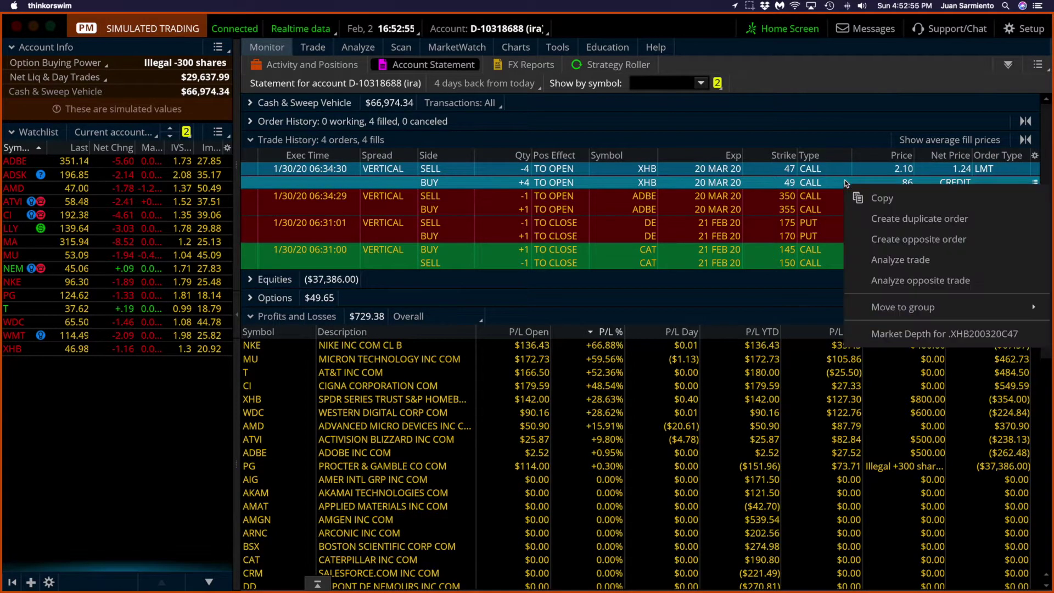
pyautogui.click(881, 256)
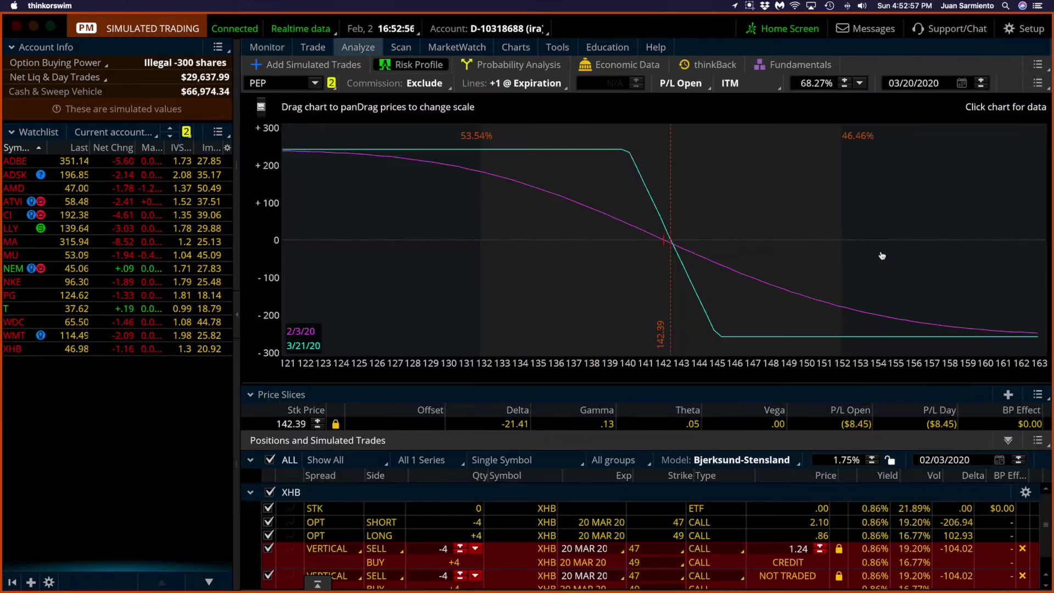
pyautogui.click(1019, 548)
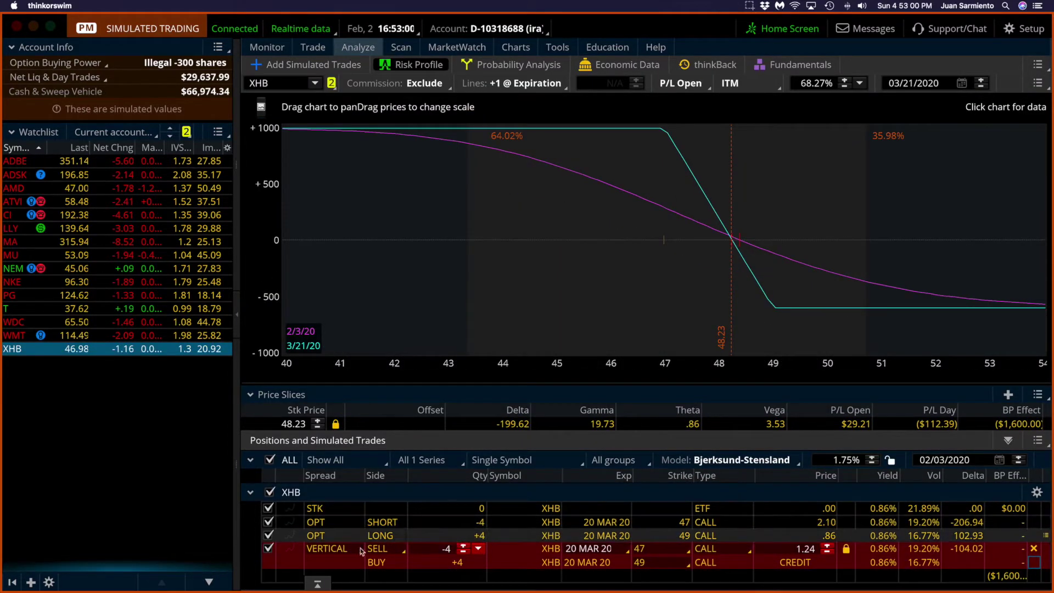
pyautogui.click(268, 549)
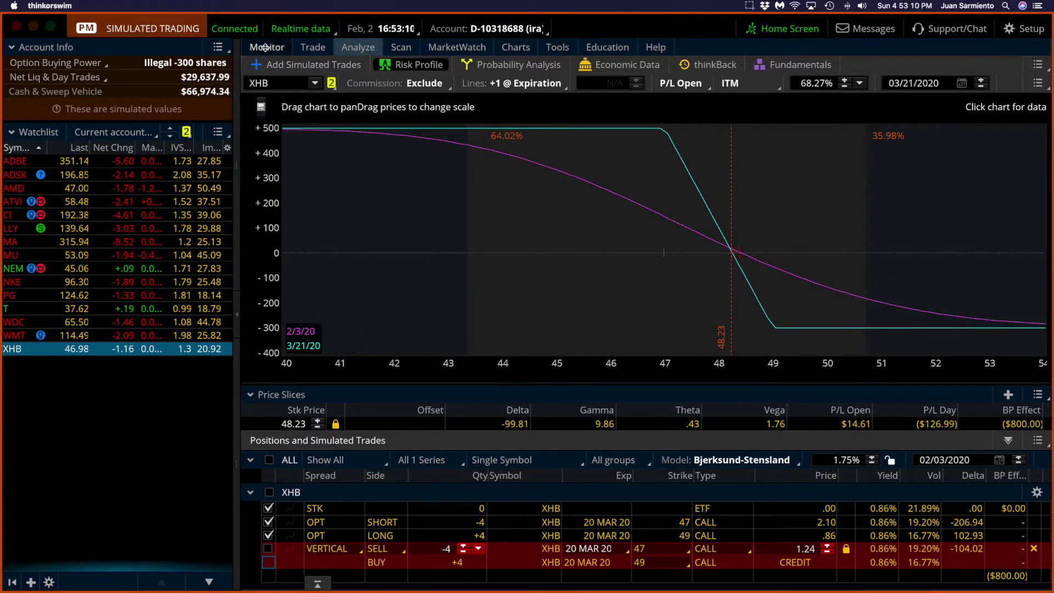
pyautogui.click(265, 47)
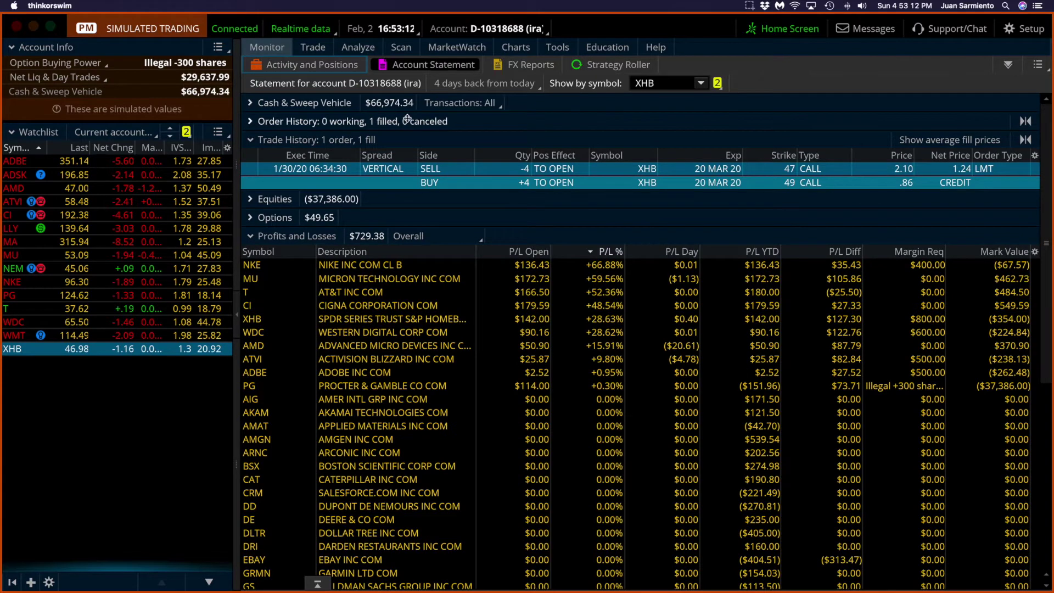
pyautogui.click(658, 85)
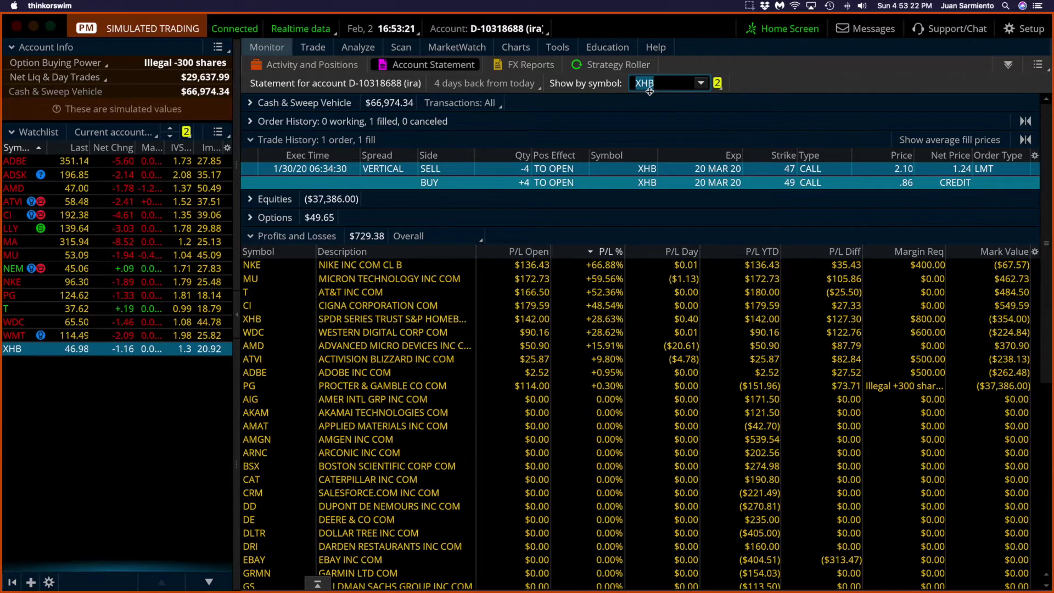
# Clear the XHB filter and analyze the ADBE 350/355 call vertical with its simulated trade removed.
pyautogui.press('BackSpace')
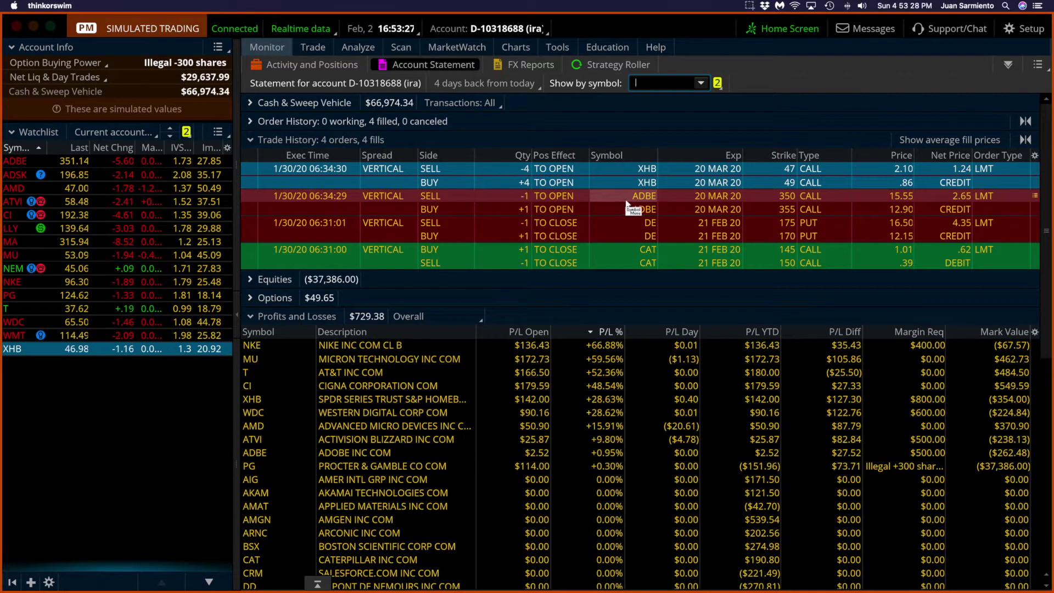
pyautogui.rightClick(672, 205)
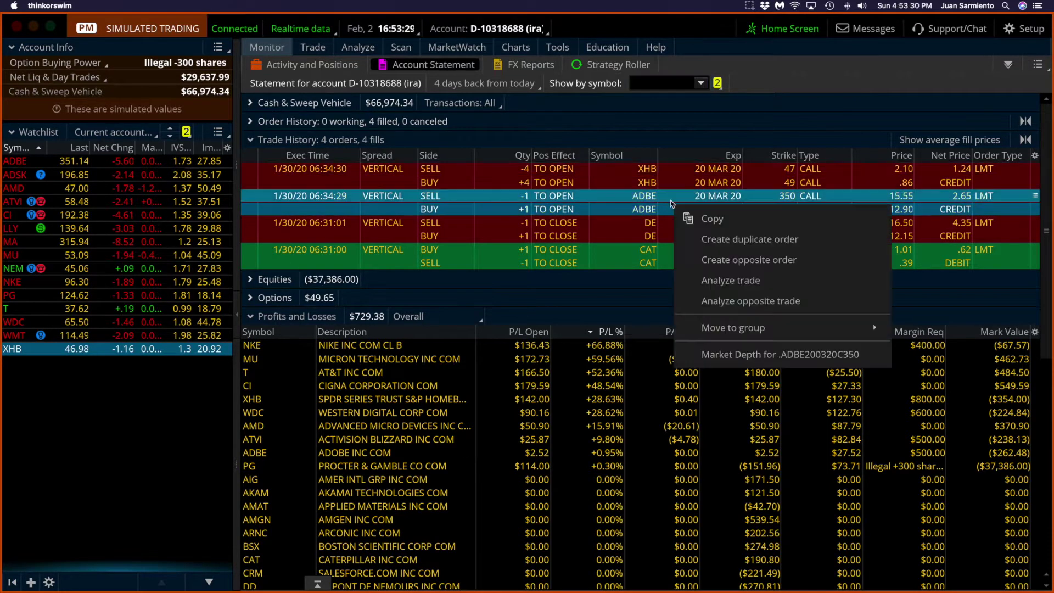
pyautogui.click(720, 280)
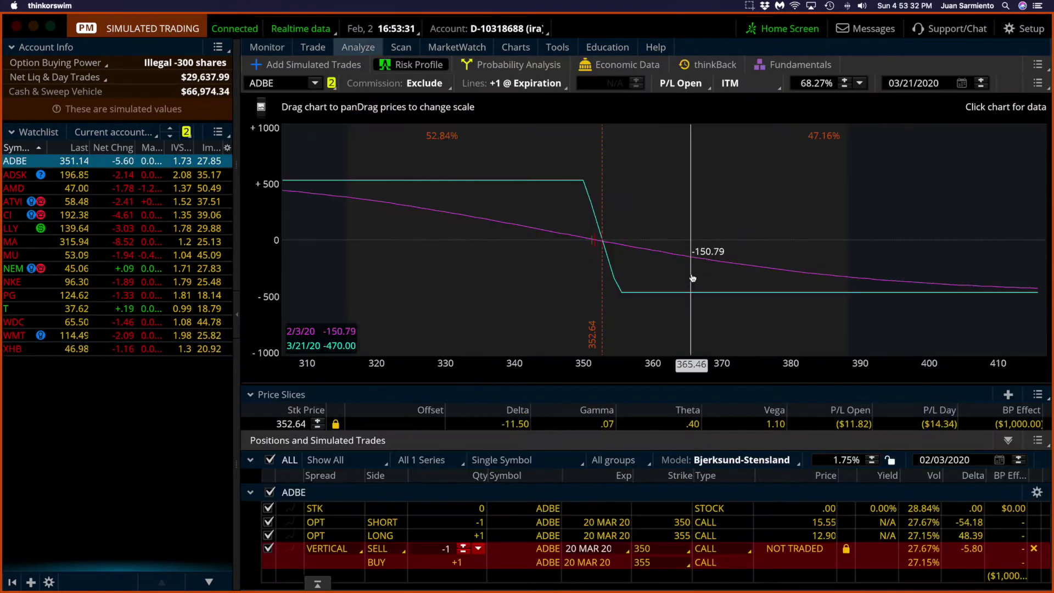
pyautogui.click(1033, 548)
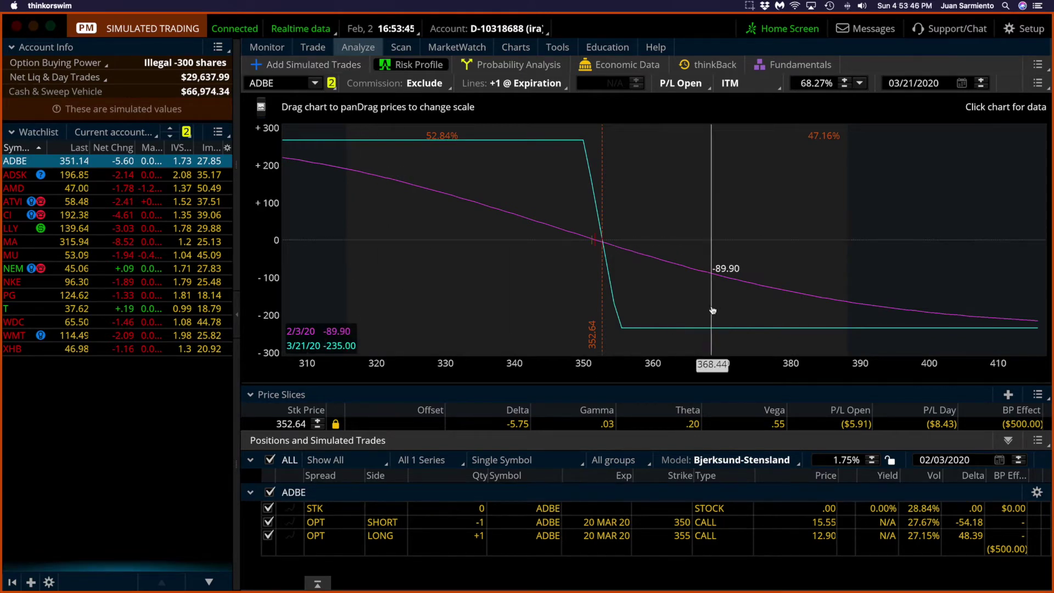
pyautogui.click(266, 45)
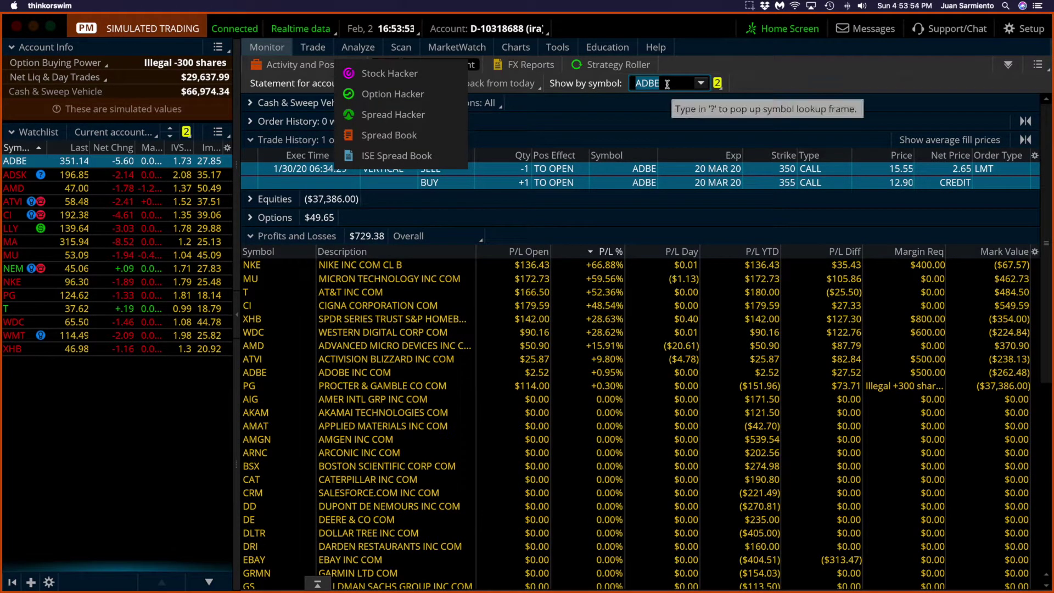
# Clear the ADBE filter, sort Profits and Losses by symbol, and review the CAT and DE rows.
pyautogui.press('BackSpace')
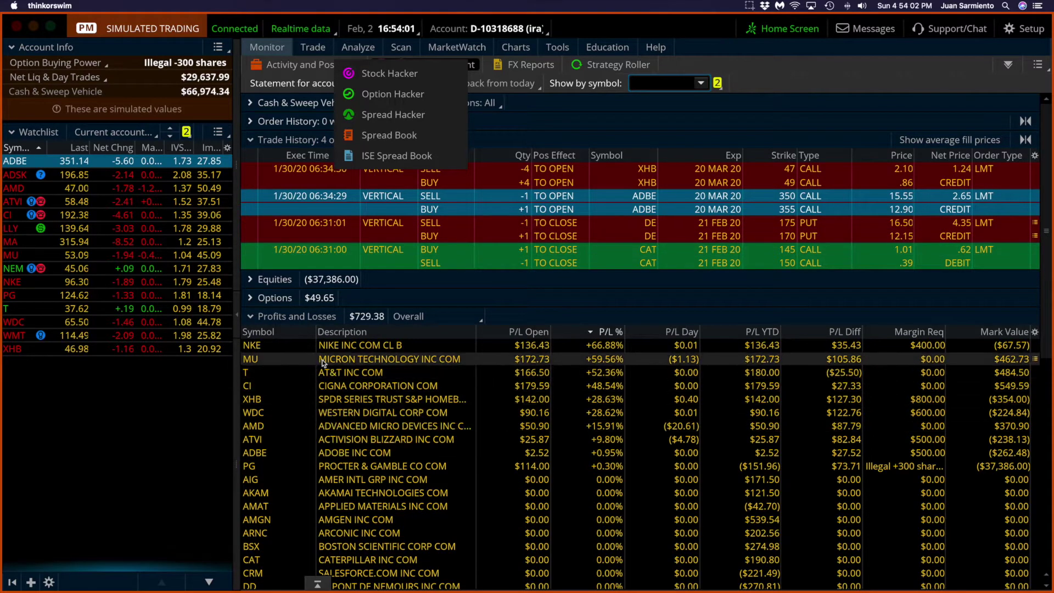
pyautogui.click(264, 334)
pyautogui.click(265, 334)
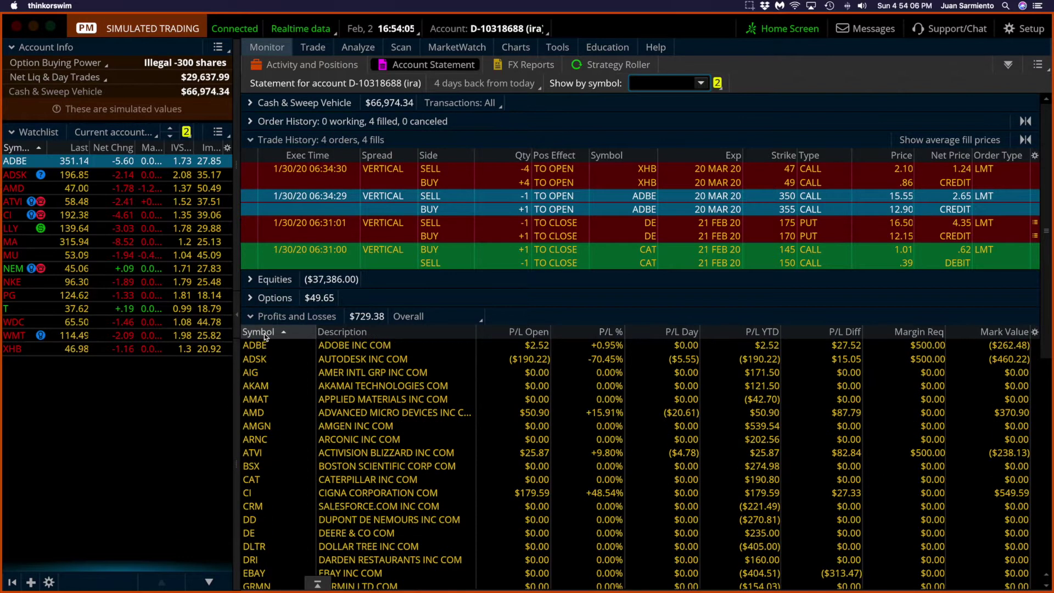
pyautogui.click(279, 486)
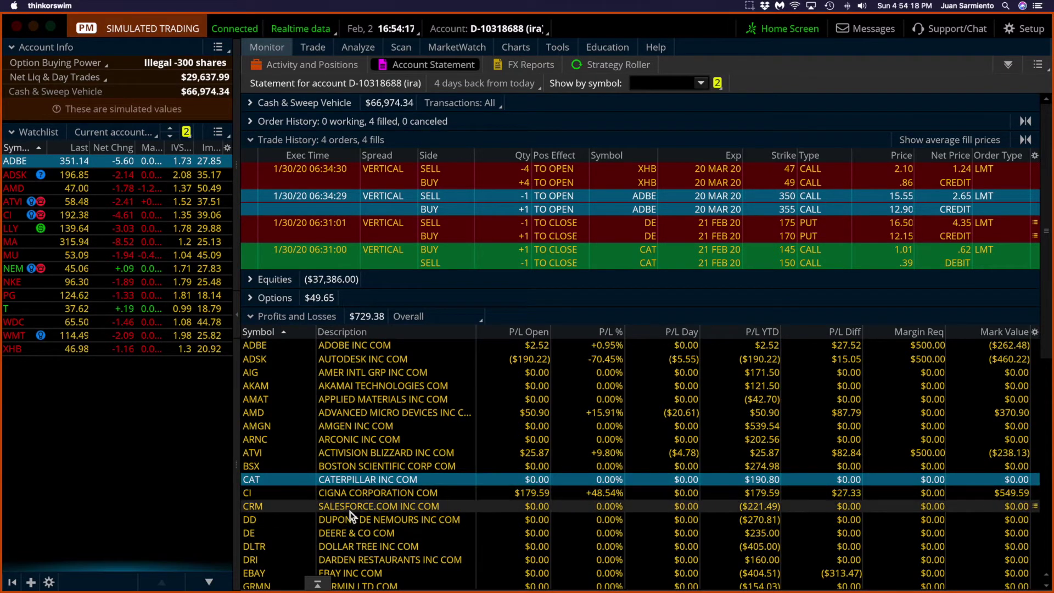
pyautogui.click(354, 533)
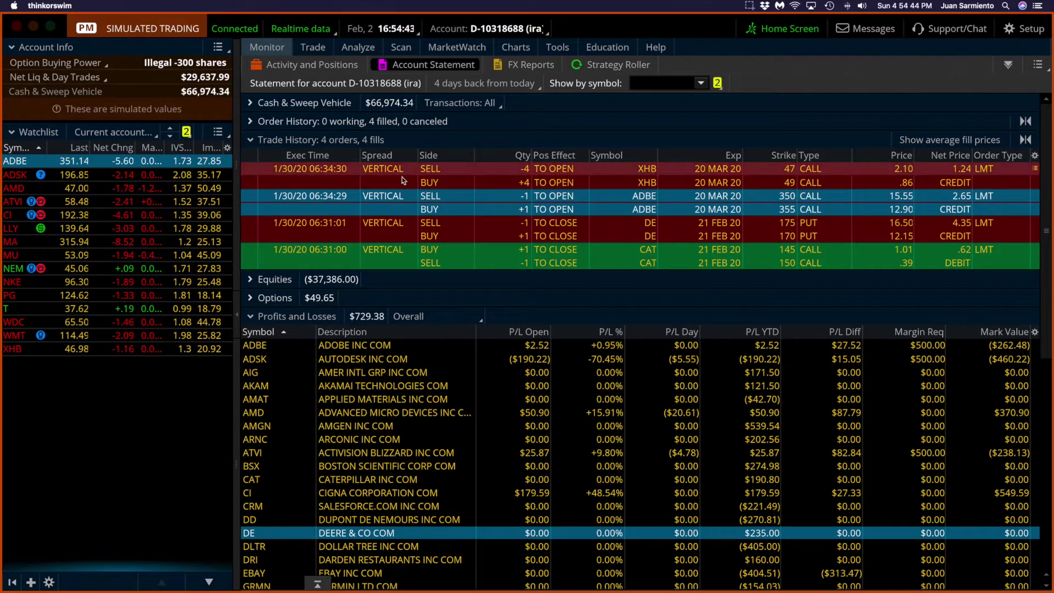
# Sort Profits and Losses by margin requirement and set the statement period to 40 days back.
pyautogui.click(929, 332)
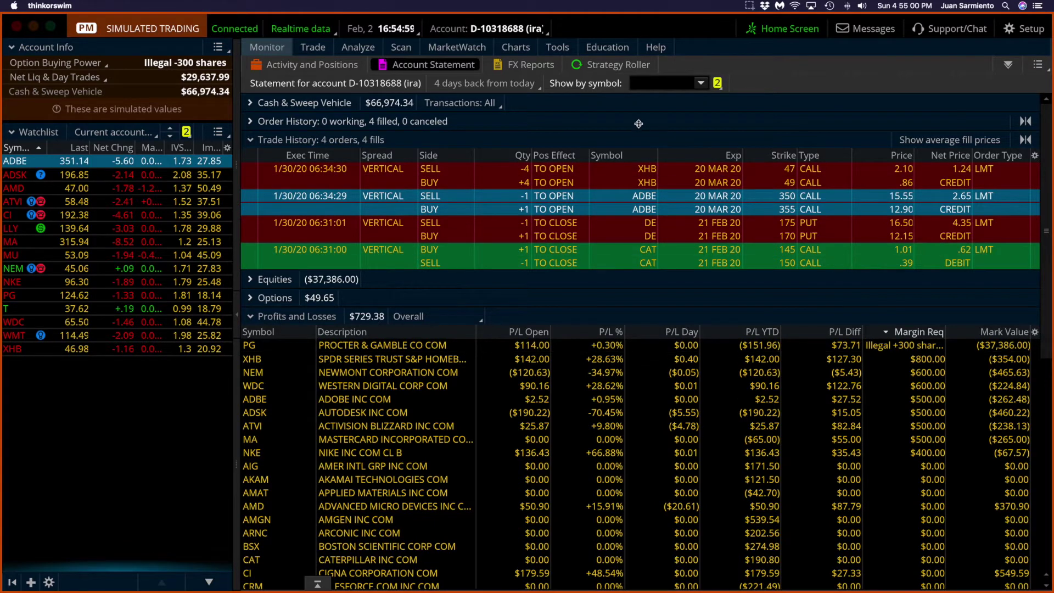
pyautogui.click(453, 83)
pyautogui.click(379, 156)
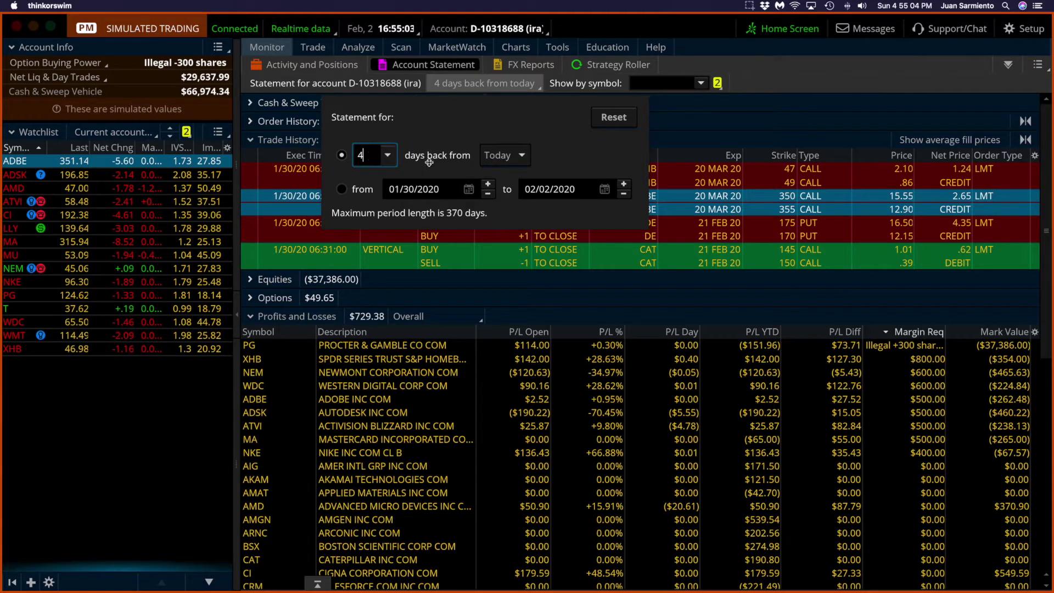
pyautogui.write('0')
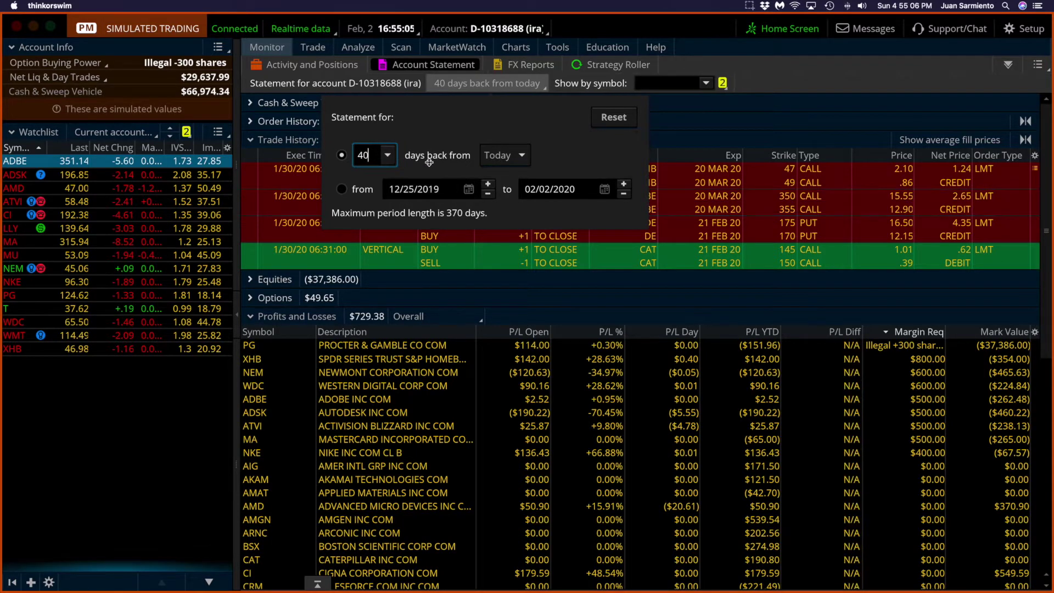
# Filter the Account Statement to the symbol PG.
pyautogui.click(643, 85)
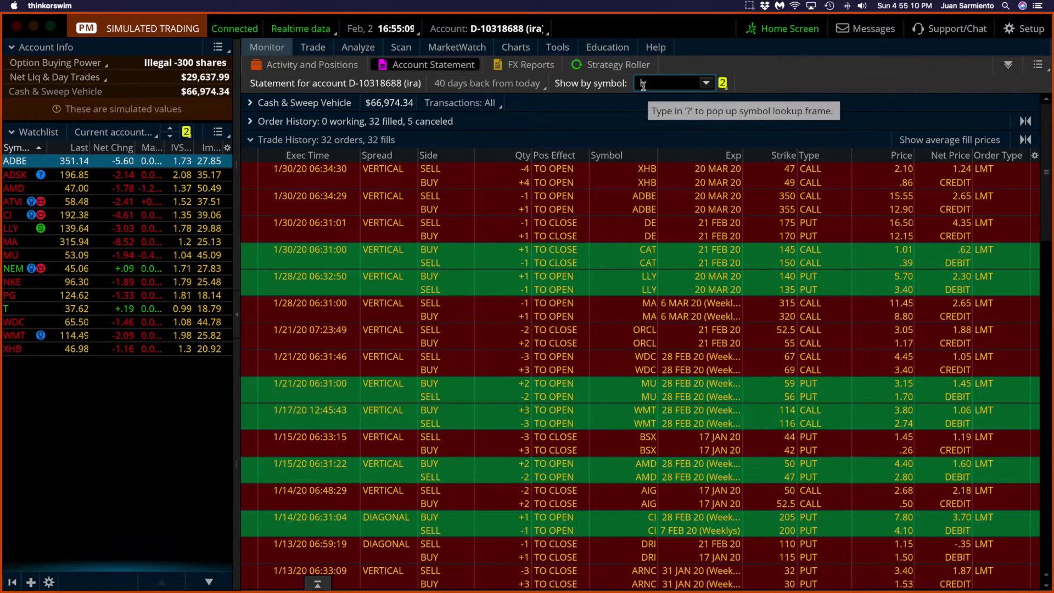
pyautogui.write('PG')
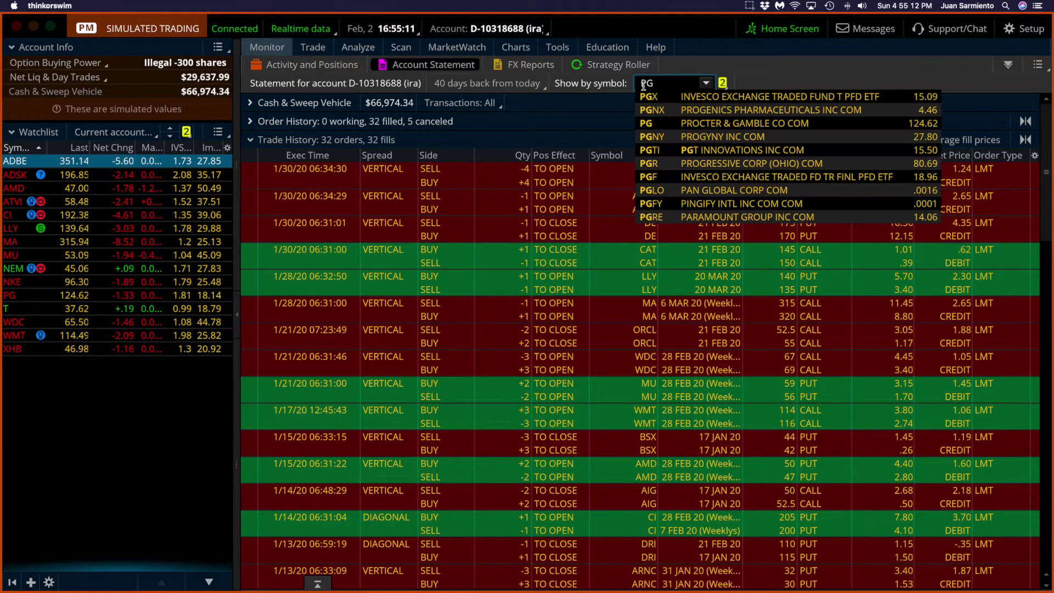
pyautogui.press('Return')
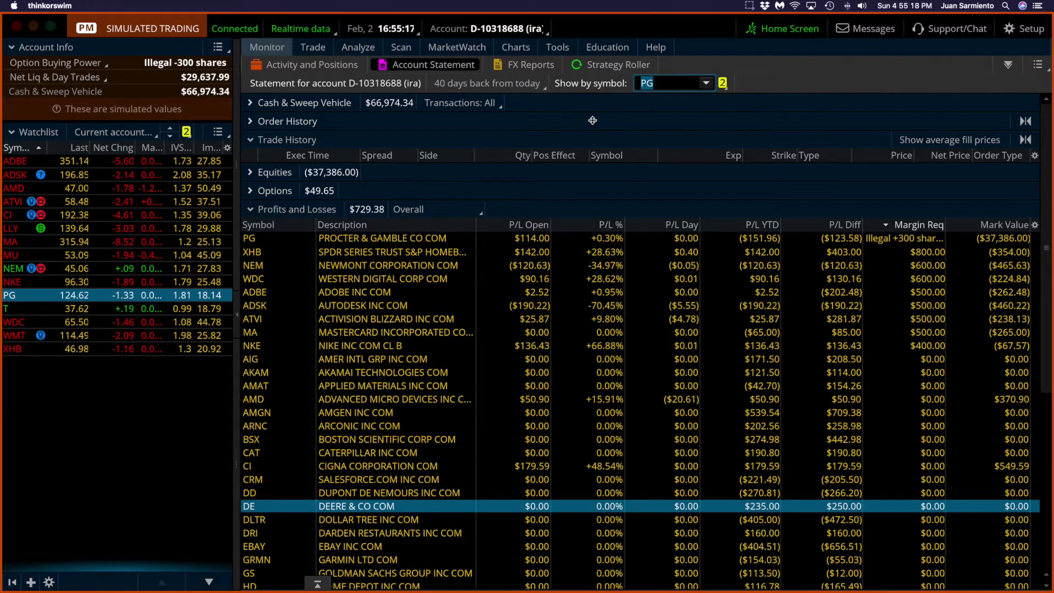
# Extend the statement period from 40 to 60 days back.
pyautogui.click(464, 87)
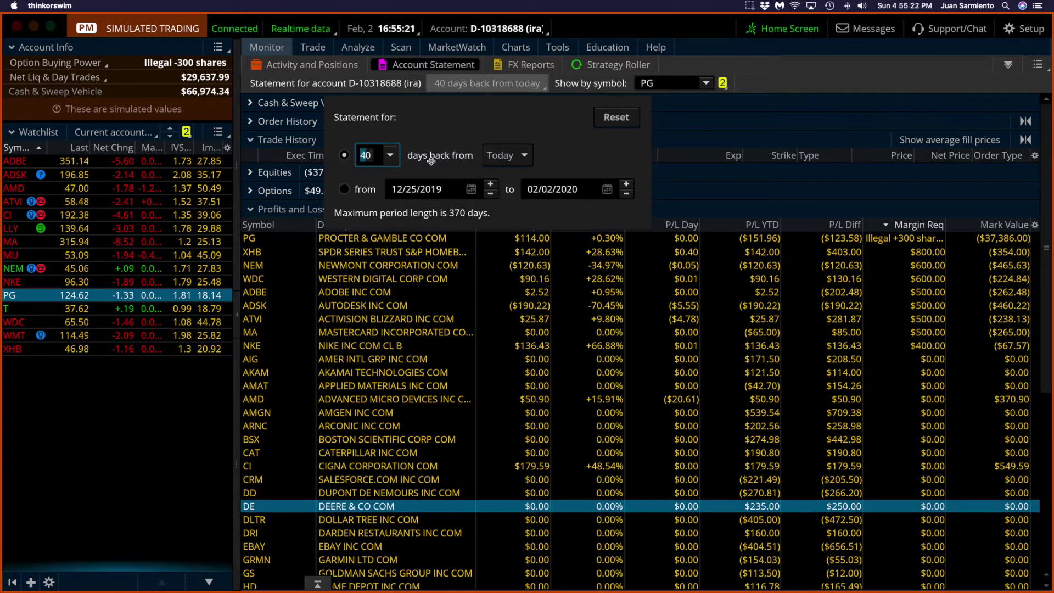
pyautogui.write('6')
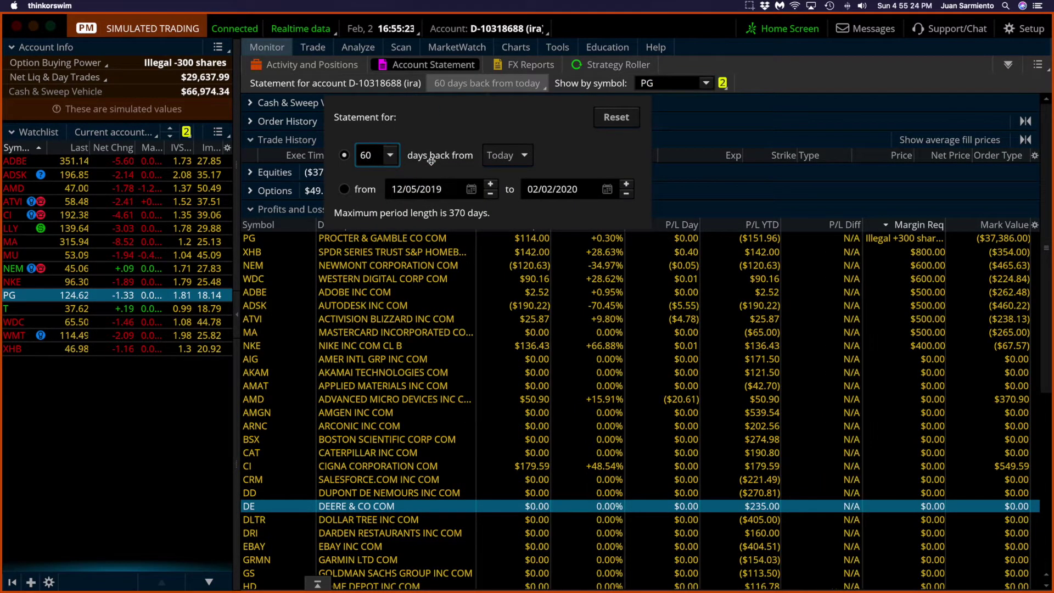
pyautogui.click(774, 66)
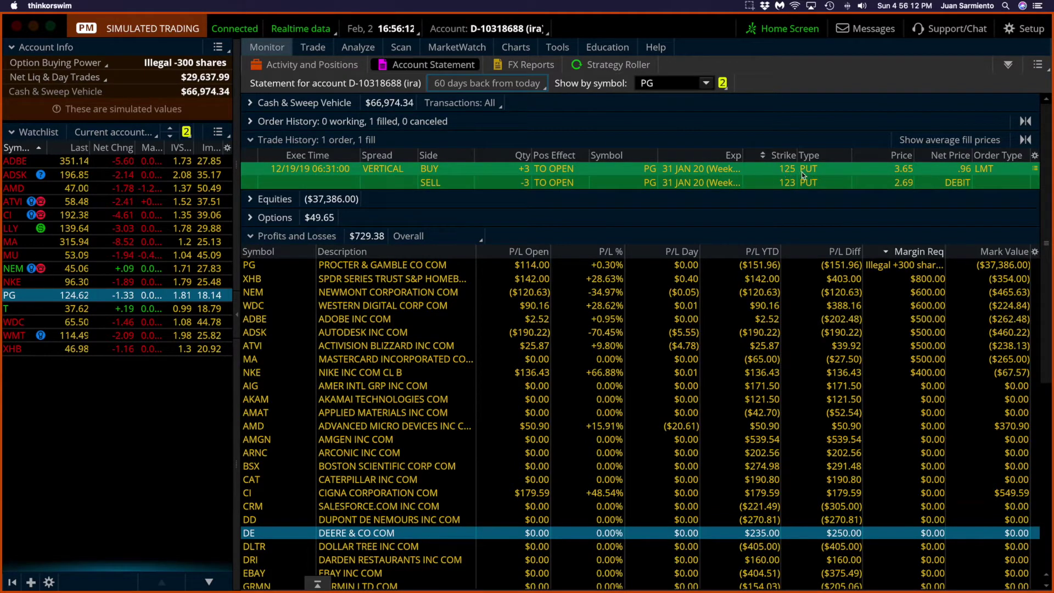
# Load the PG 125/123 put vertical into Analyze and delete its duplicate simulated trade.
pyautogui.rightClick(731, 173)
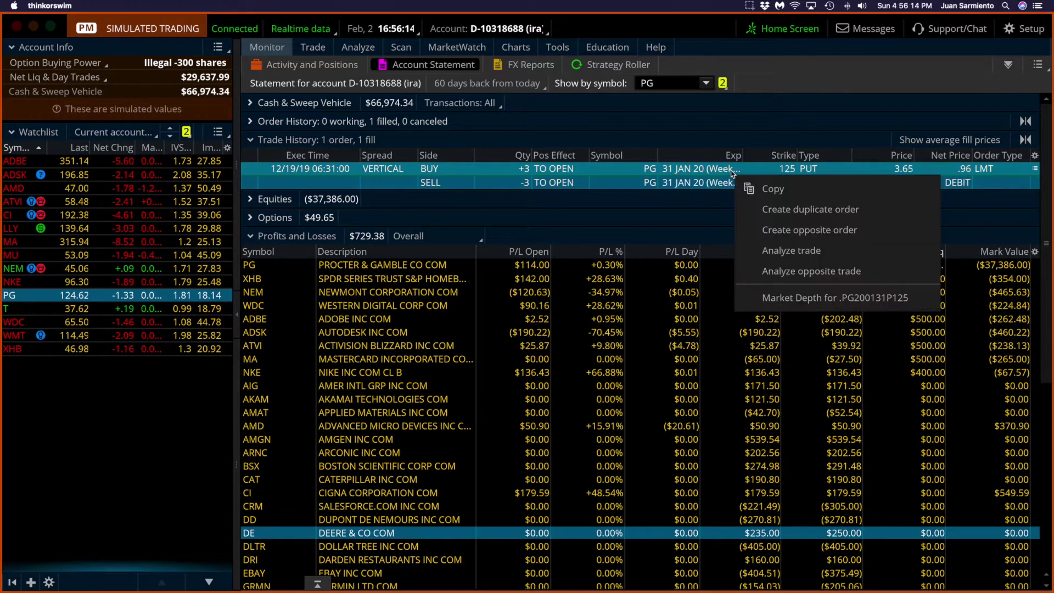
pyautogui.click(781, 250)
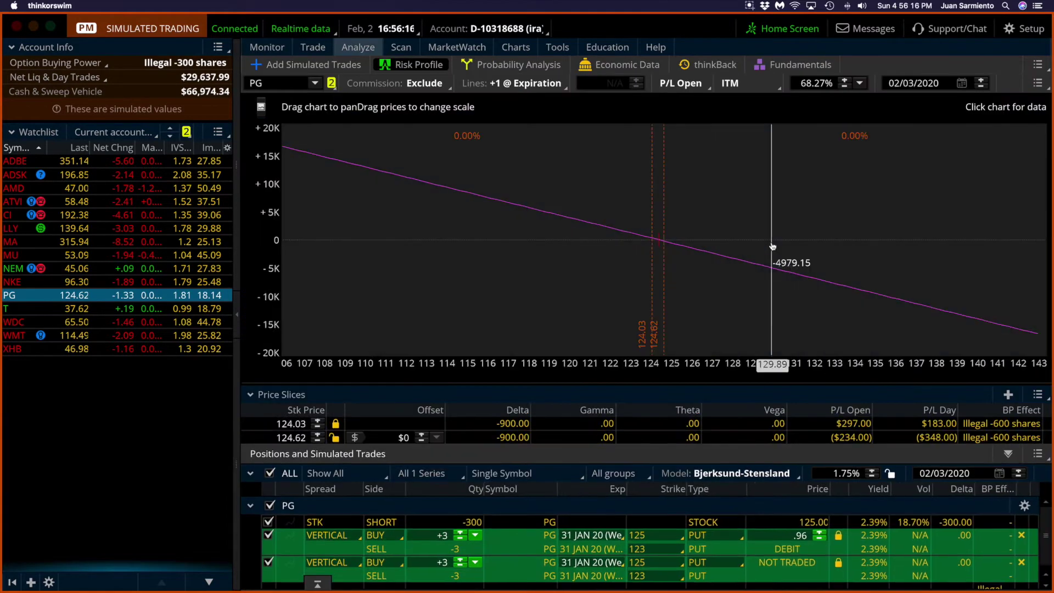
pyautogui.click(1021, 535)
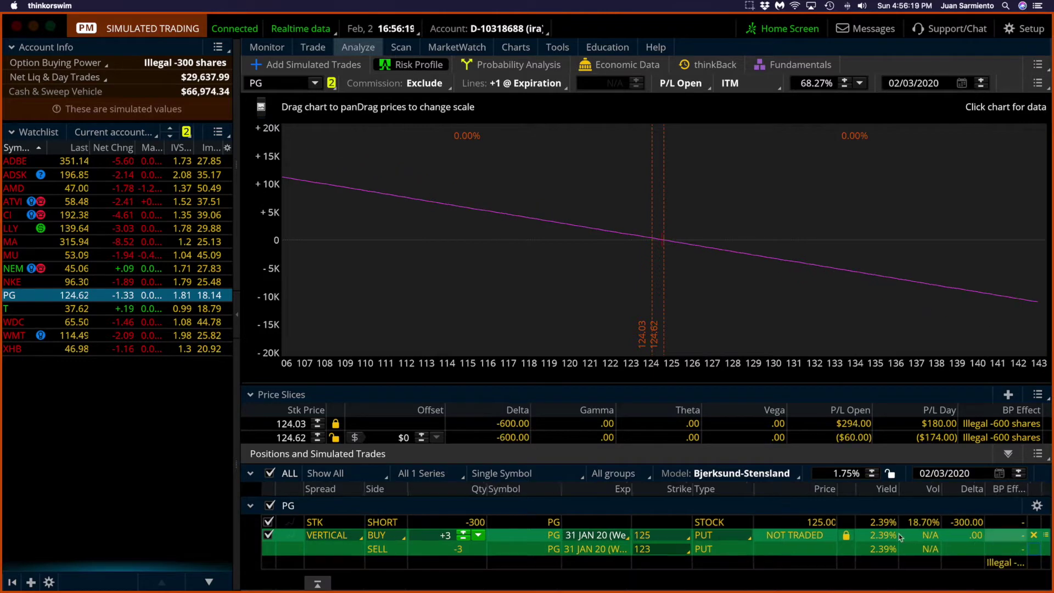
# Hide existing positions and bring up PG's option chain for adding simulated trades.
pyautogui.click(351, 472)
pyautogui.click(345, 520)
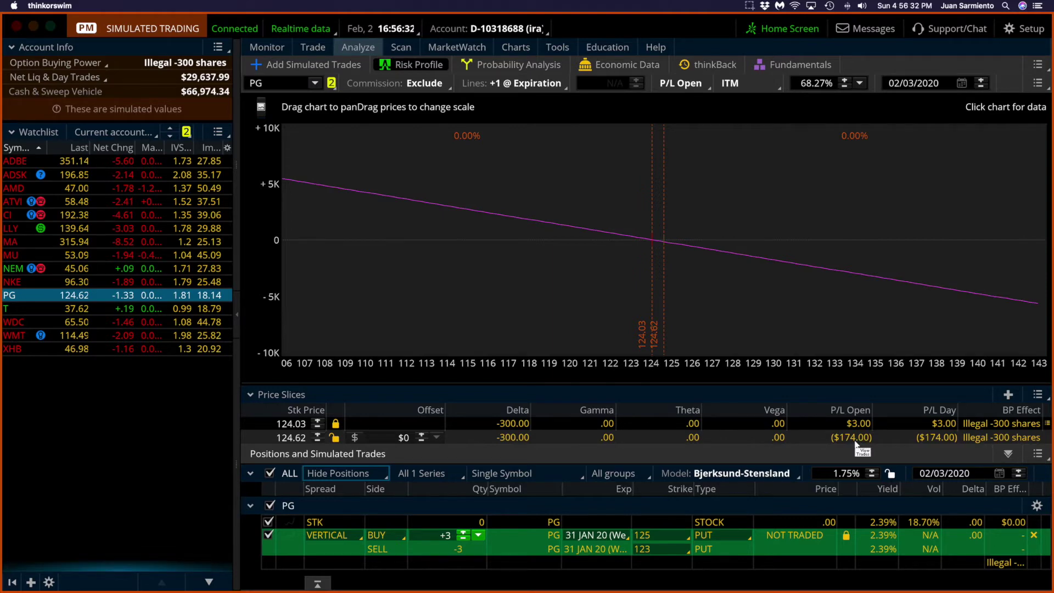
pyautogui.click(311, 64)
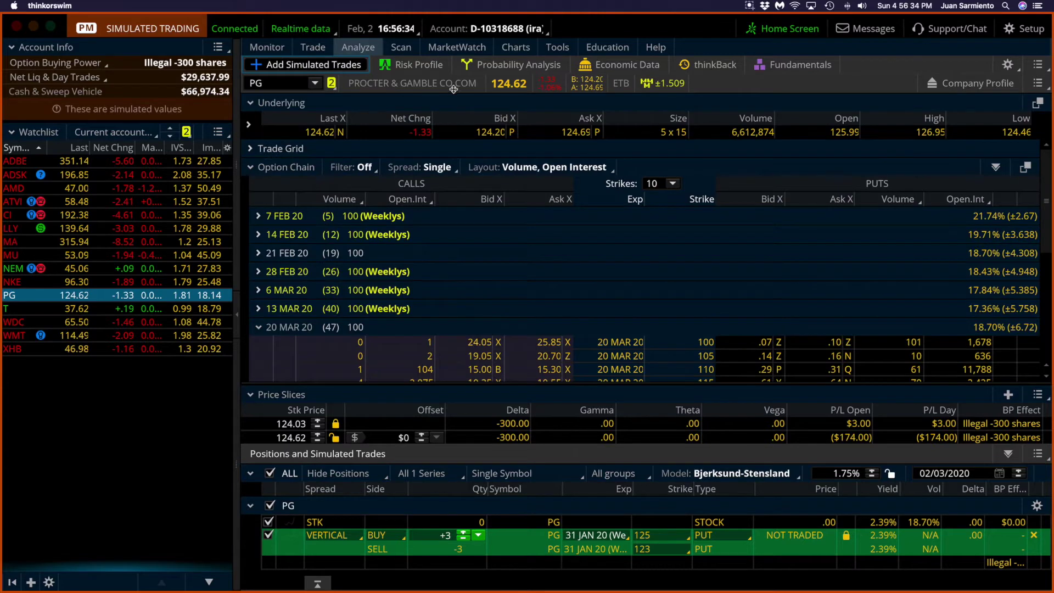
# Add three simulated 100-share PG short sales, then delete those rows again.
pyautogui.click(487, 133)
pyautogui.click(487, 133)
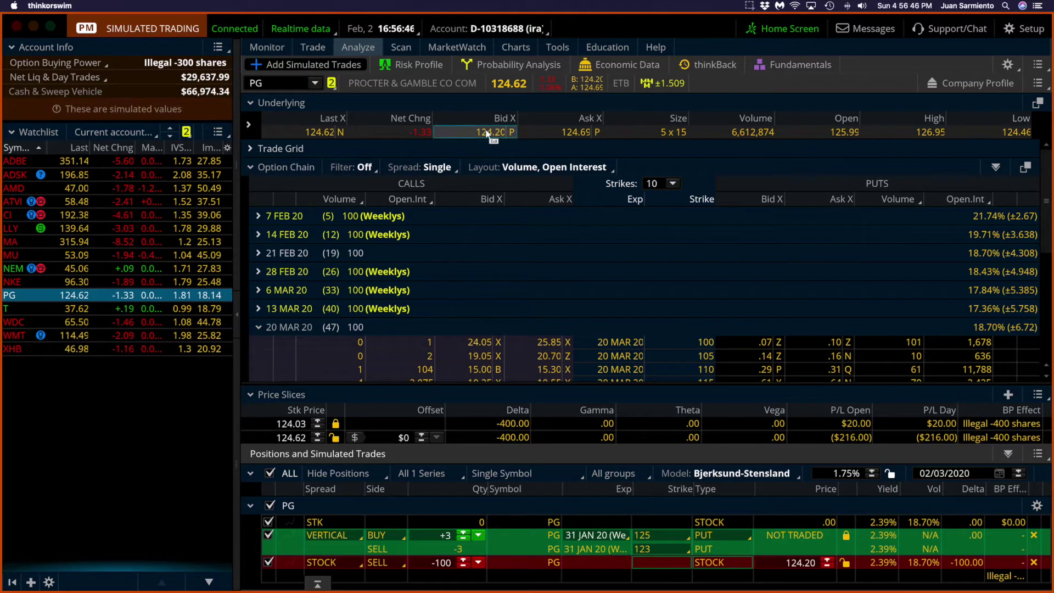
pyautogui.click(487, 133)
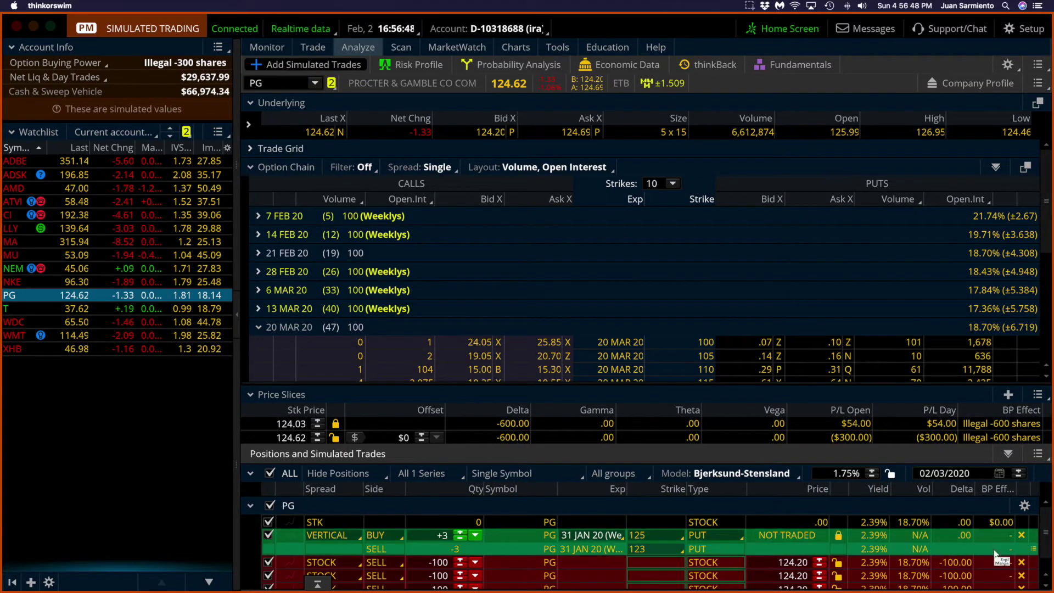
pyautogui.click(1021, 563)
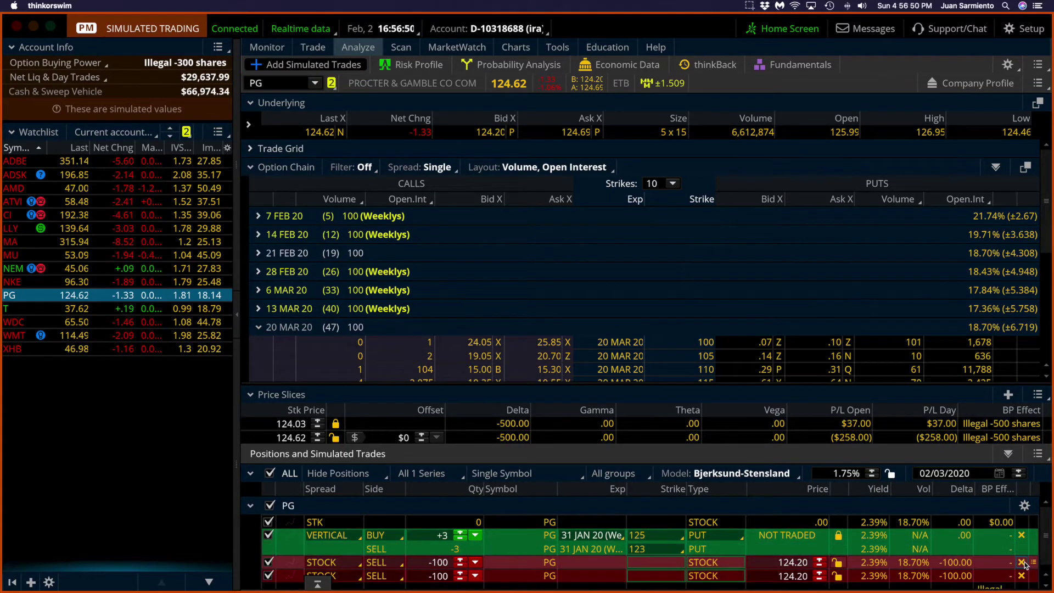
pyautogui.click(1021, 563)
pyautogui.click(1022, 562)
pyautogui.click(1032, 562)
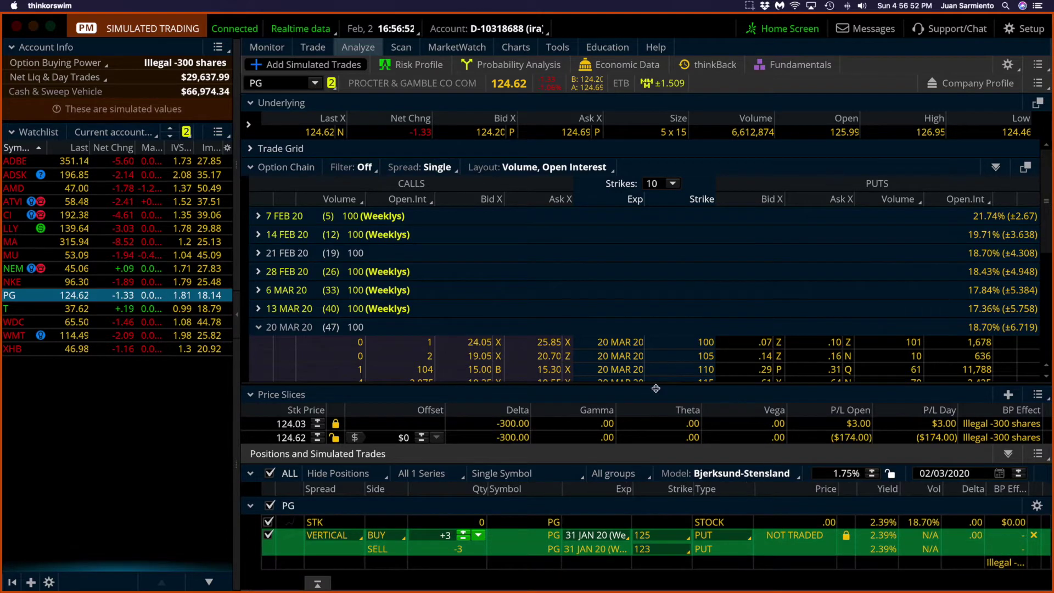
# Try simulating a PG stock sale at the bid and dismiss the covered-spread error.
pyautogui.click(492, 134)
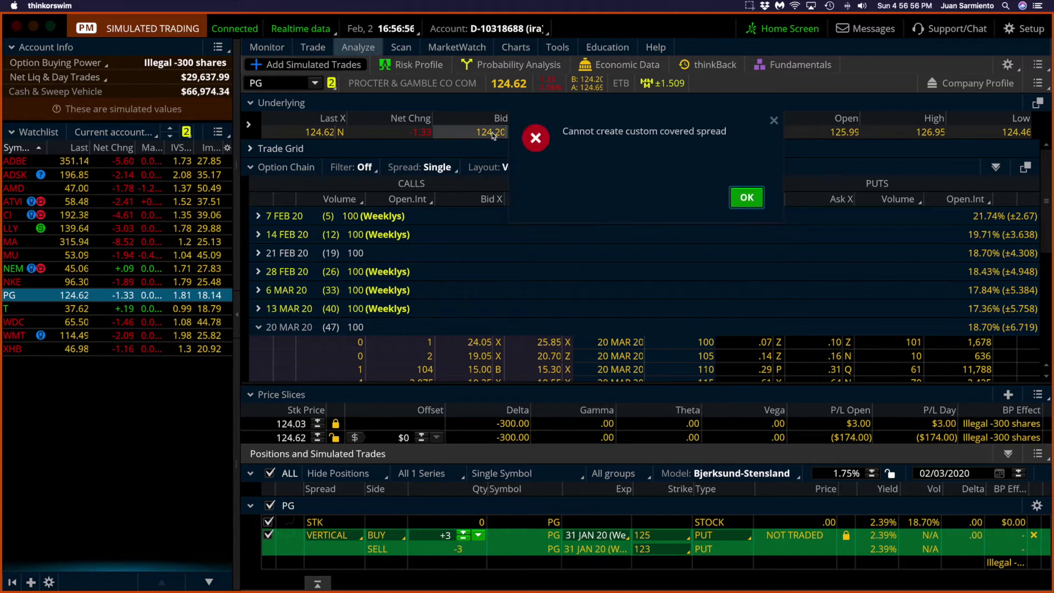
pyautogui.click(746, 197)
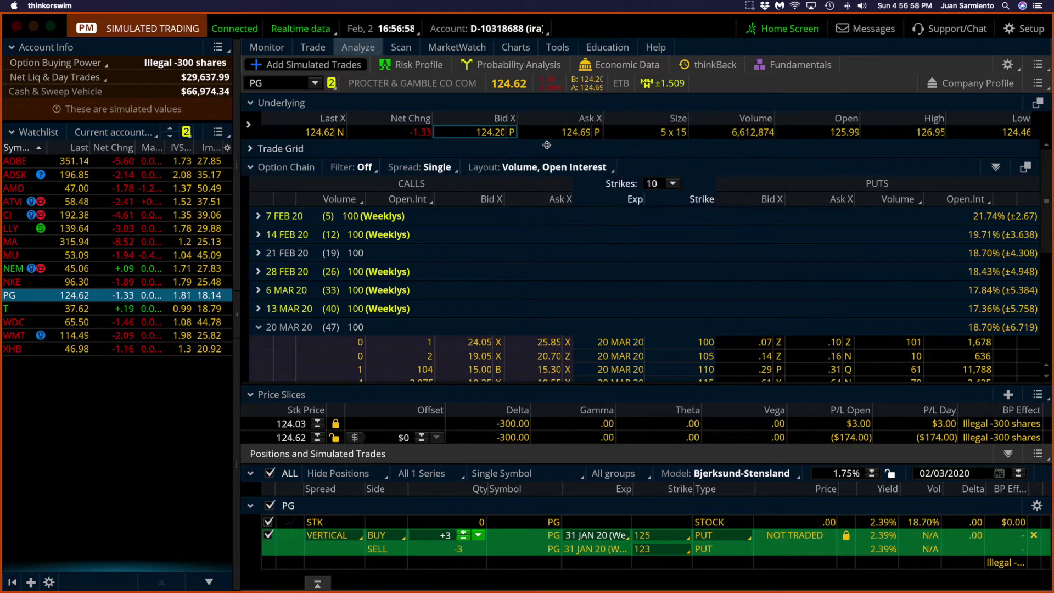
pyautogui.rightClick(490, 133)
pyautogui.press('Escape')
# Add simulated 100-share PG short sales at 124.20, keeping two rows beside the vertical.
pyautogui.click(501, 133)
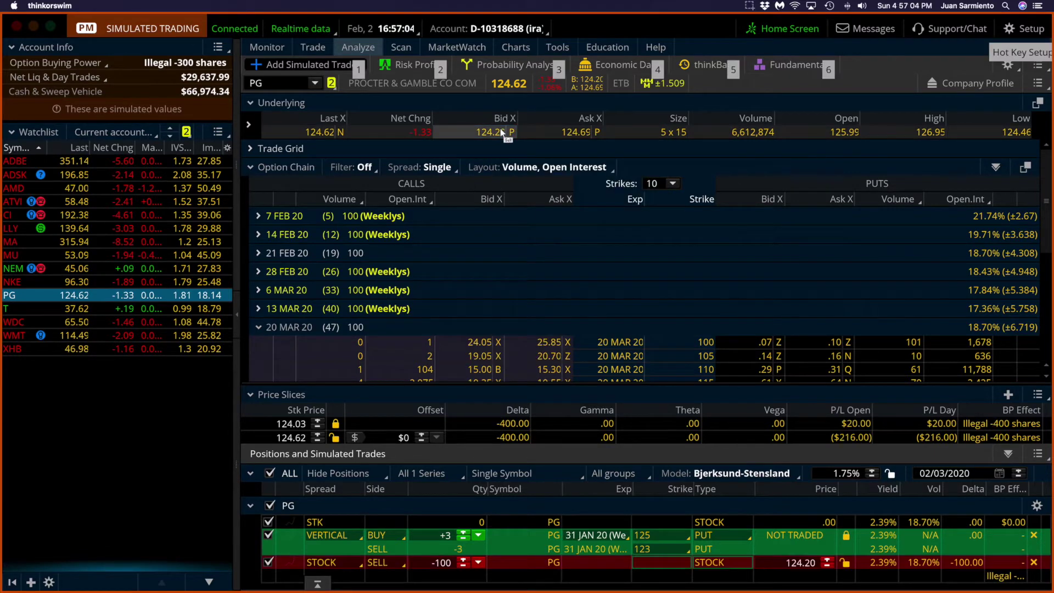
pyautogui.click(501, 133)
pyautogui.click(501, 133)
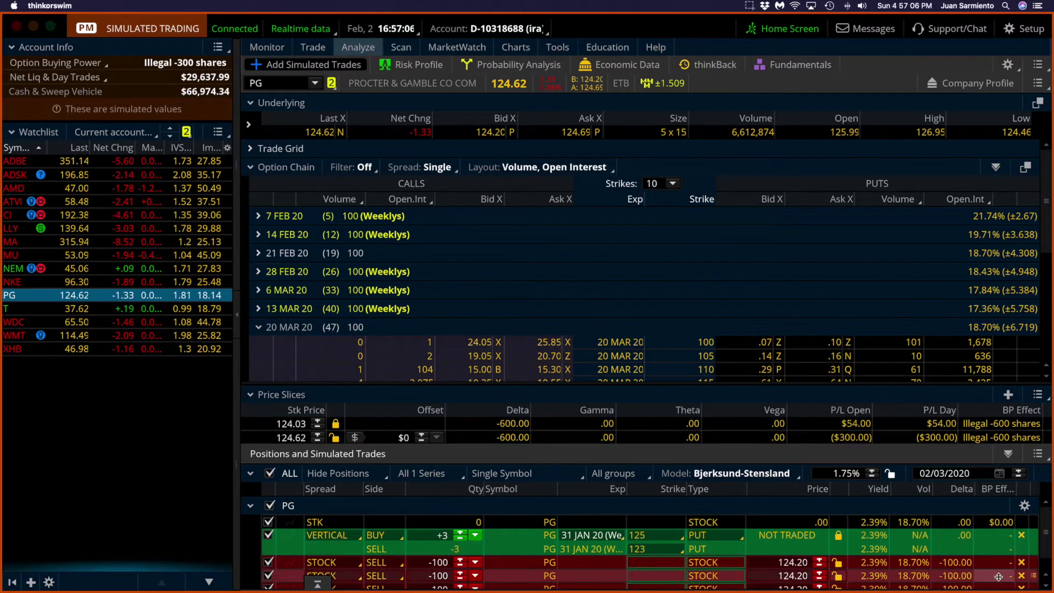
pyautogui.click(1021, 575)
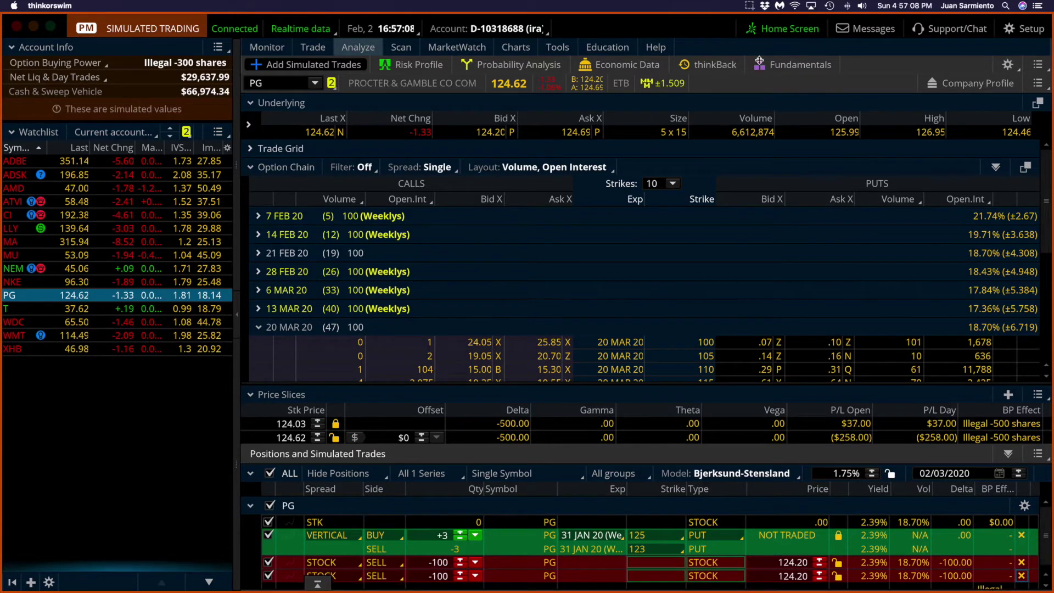
pyautogui.click(753, 5)
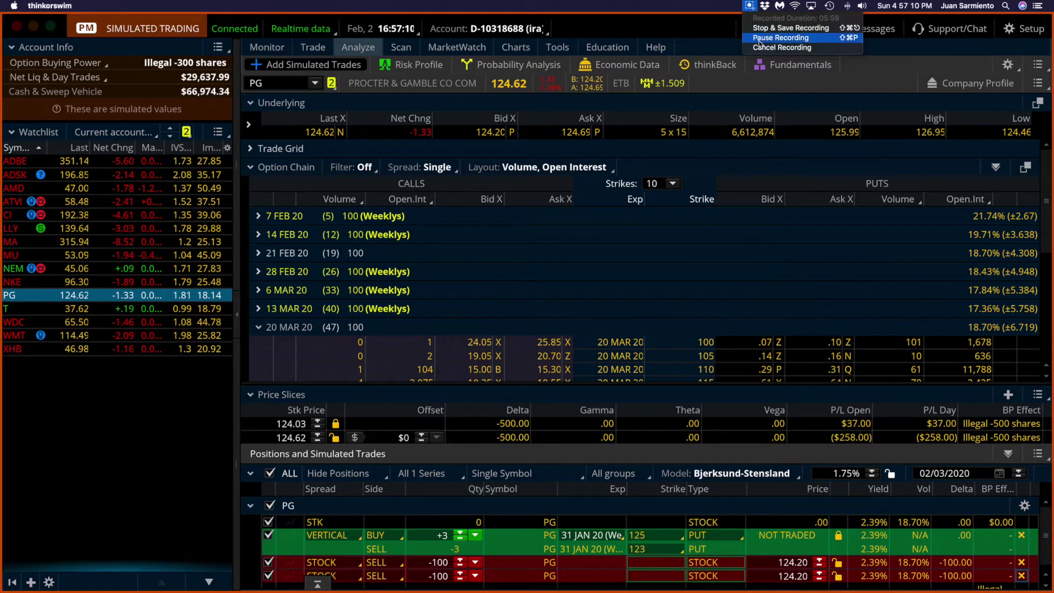
pyautogui.click(759, 38)
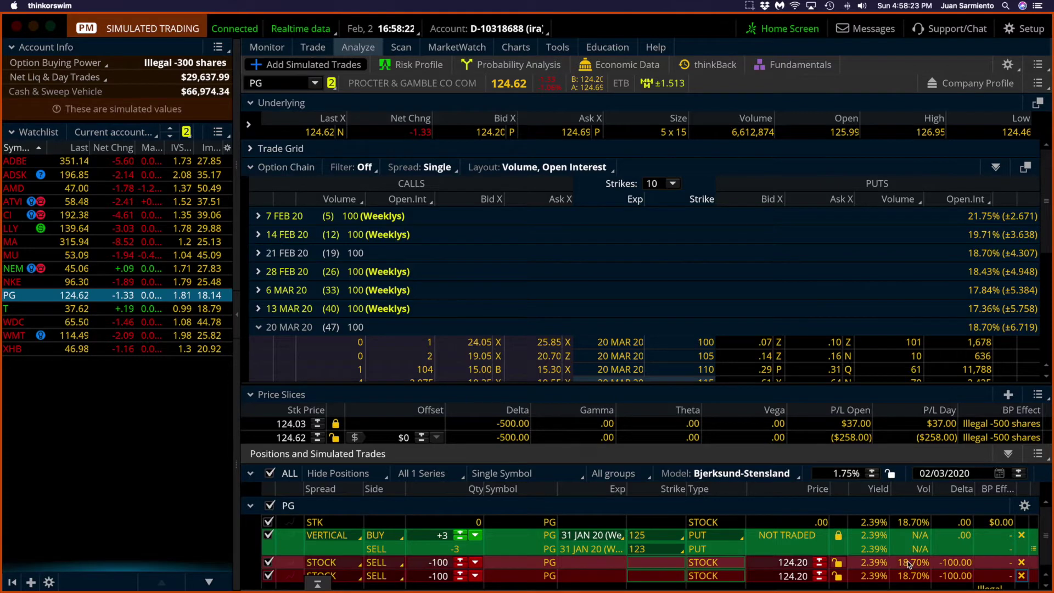
# Raise the short stock quantity to 300 shares and delete the extra 100-share row.
pyautogui.click(460, 559)
pyautogui.click(460, 559)
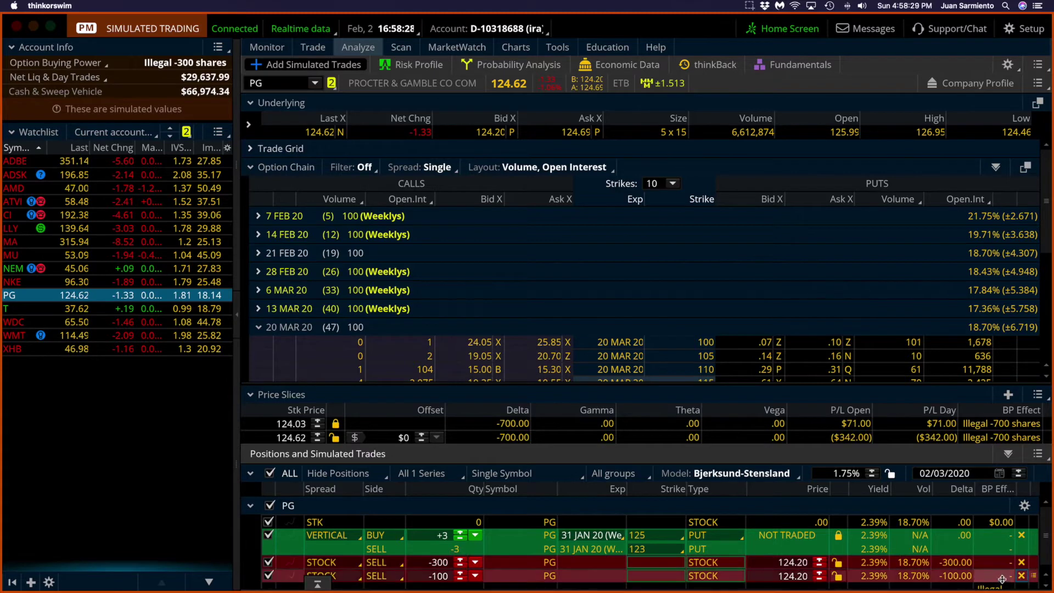
pyautogui.click(1020, 575)
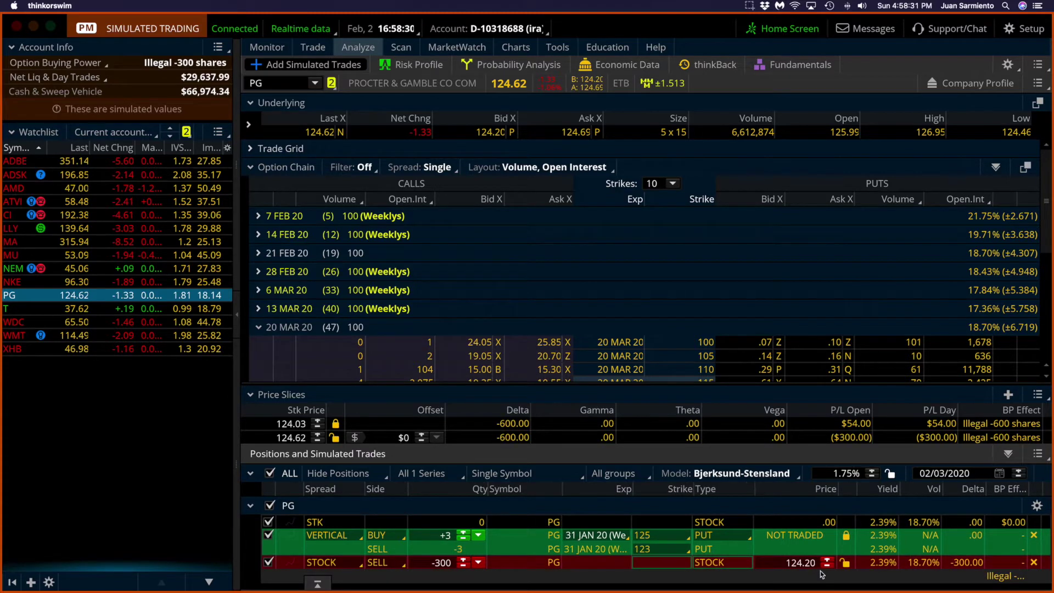
# Lock the short stock price at 125.00 and remove the put vertical from the simulation.
pyautogui.click(803, 563)
pyautogui.moveTo(779, 560); pyautogui.dragTo(812, 560)
pyautogui.write('125')
pyautogui.press('Return')
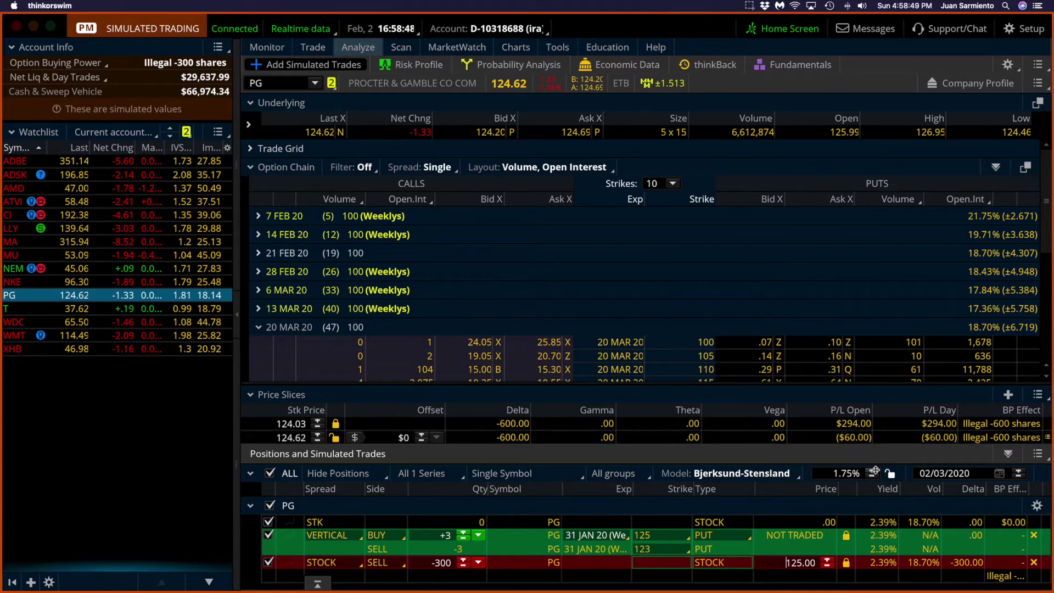
pyautogui.click(1033, 535)
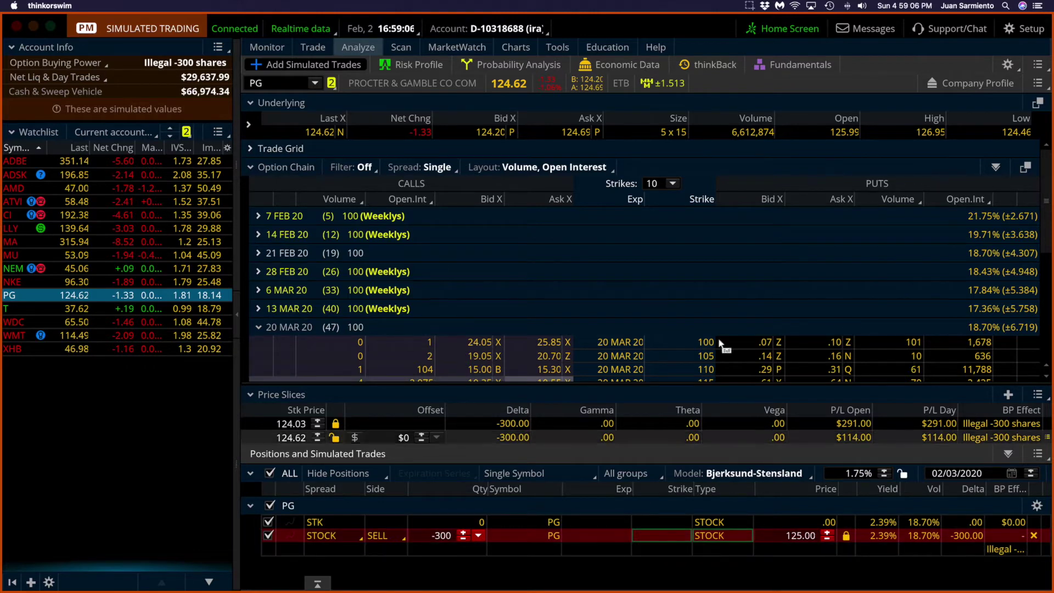
pyautogui.click(516, 47)
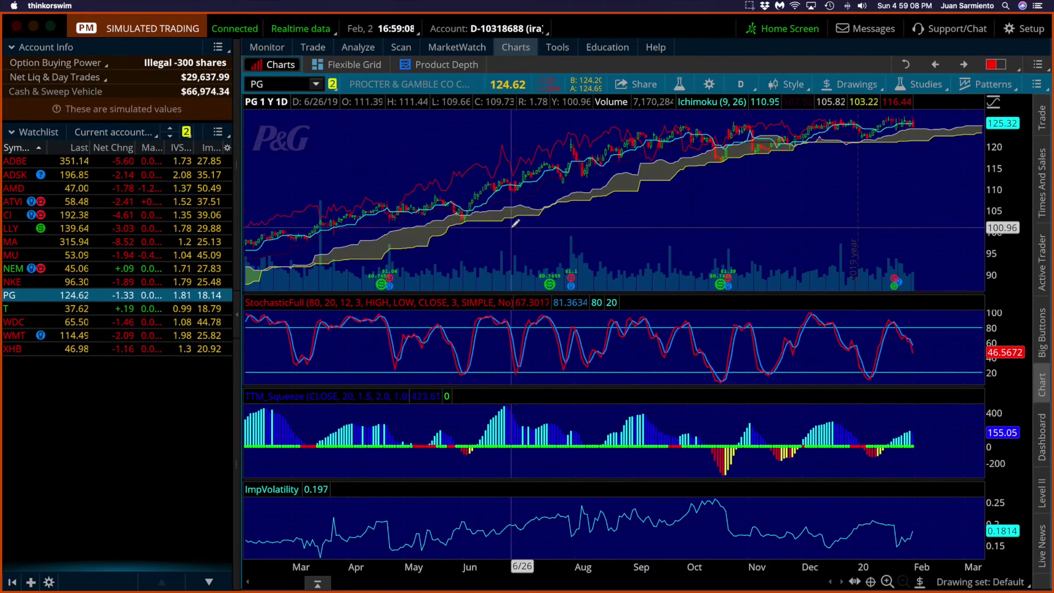
pyautogui.moveTo(716, 169); pyautogui.dragTo(987, 189)
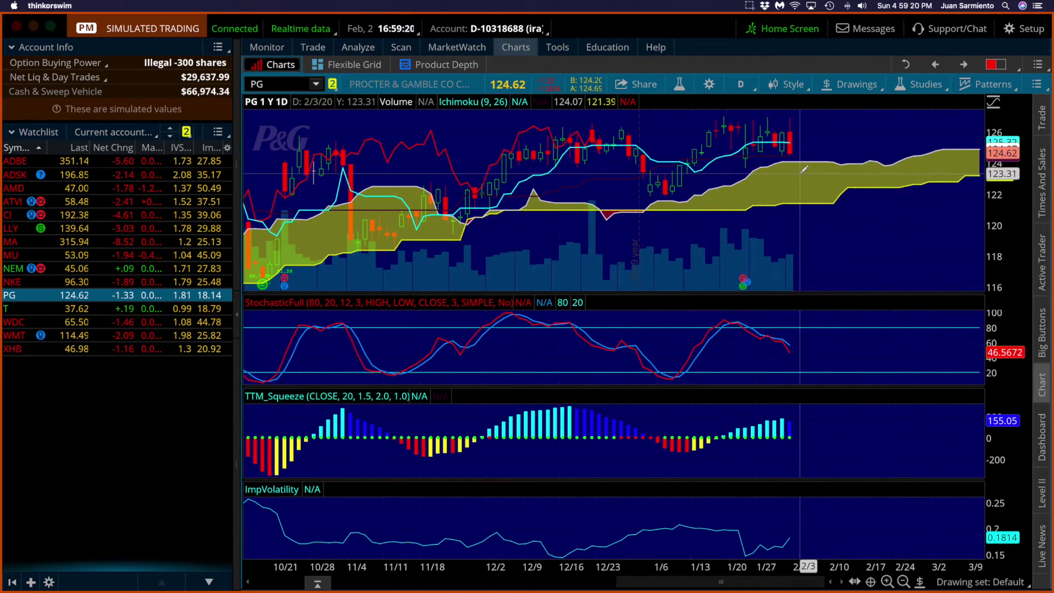
pyautogui.click(372, 49)
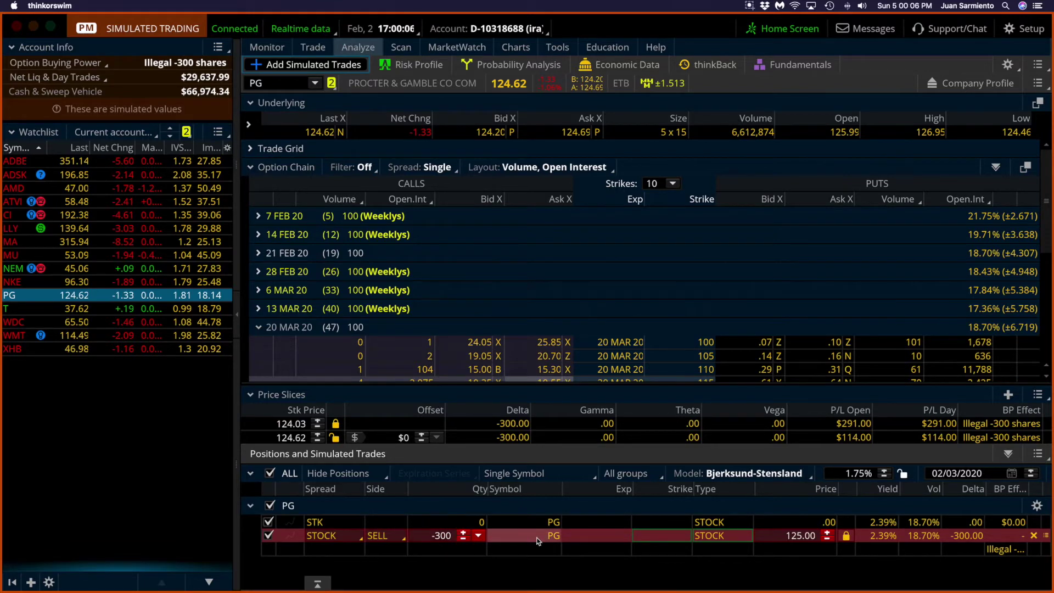
# Swap the simulated 300-share PG short sale for a 300-share buy locked at 124.69.
pyautogui.rightClick(536, 540)
pyautogui.click(598, 520)
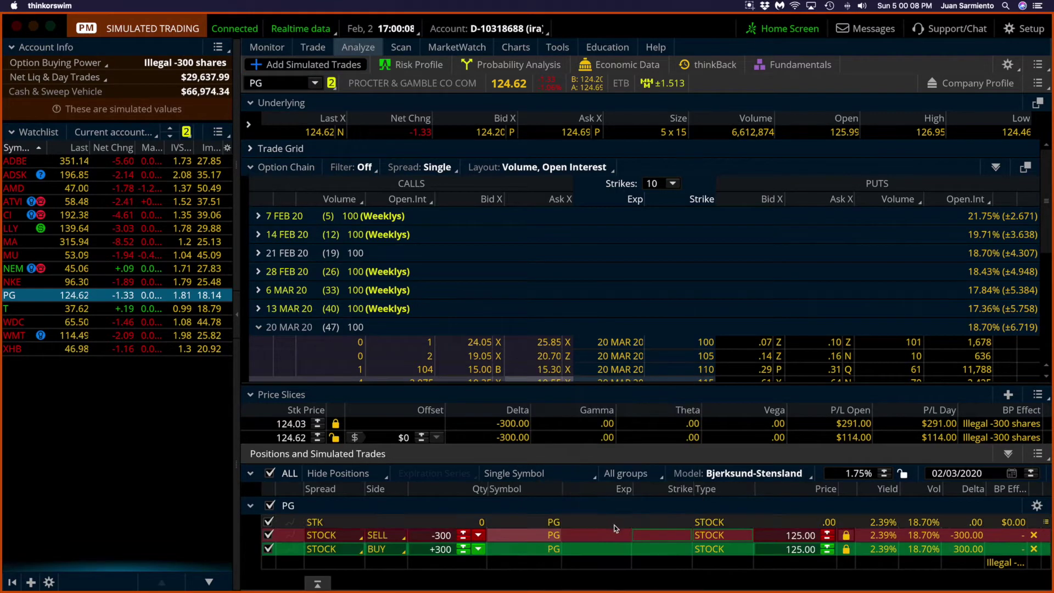
pyautogui.click(1033, 535)
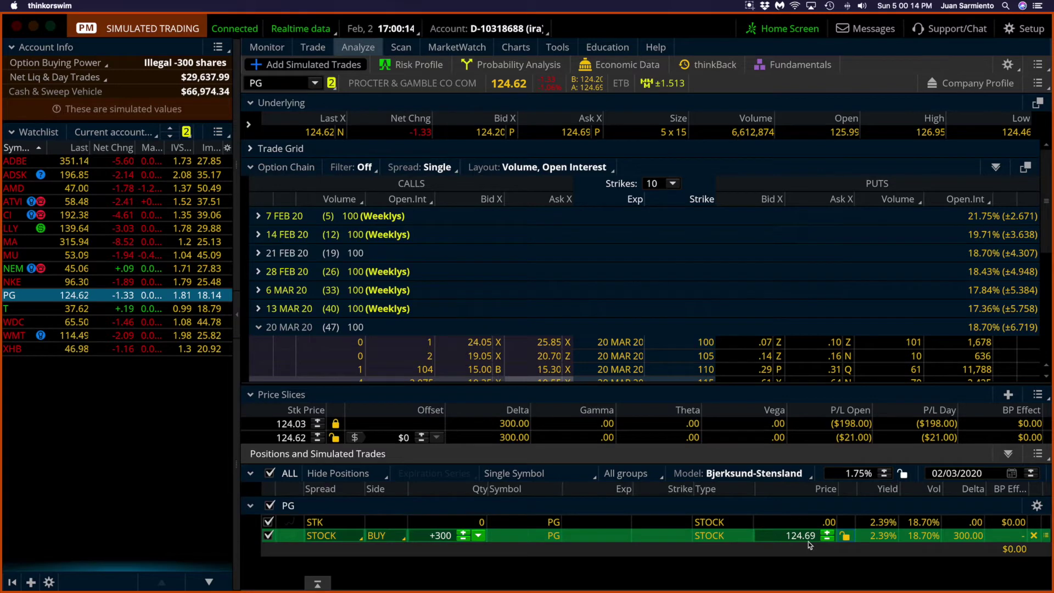
pyautogui.click(845, 536)
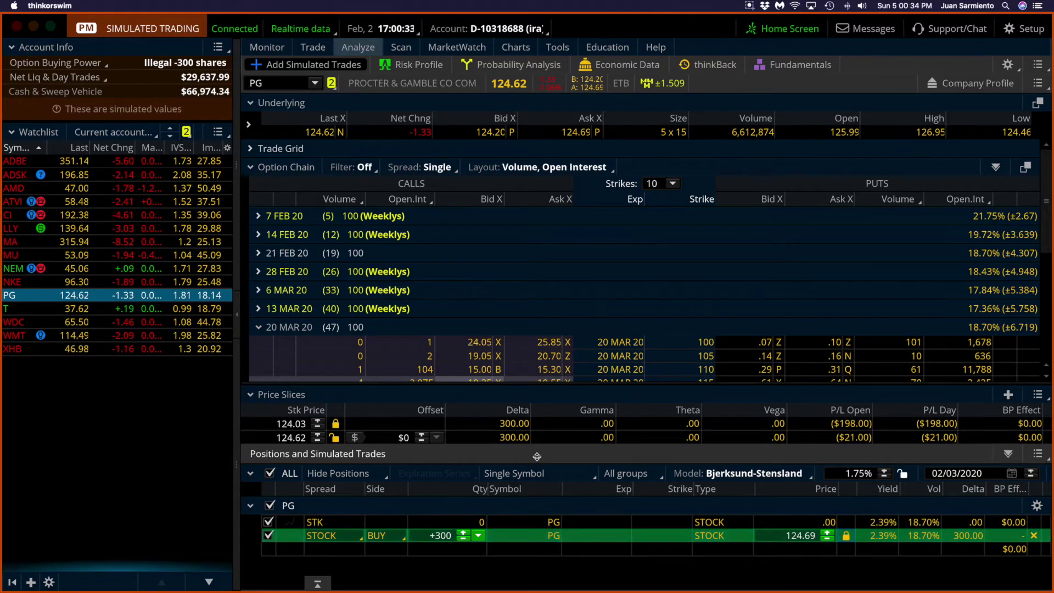
pyautogui.press('ctrl')
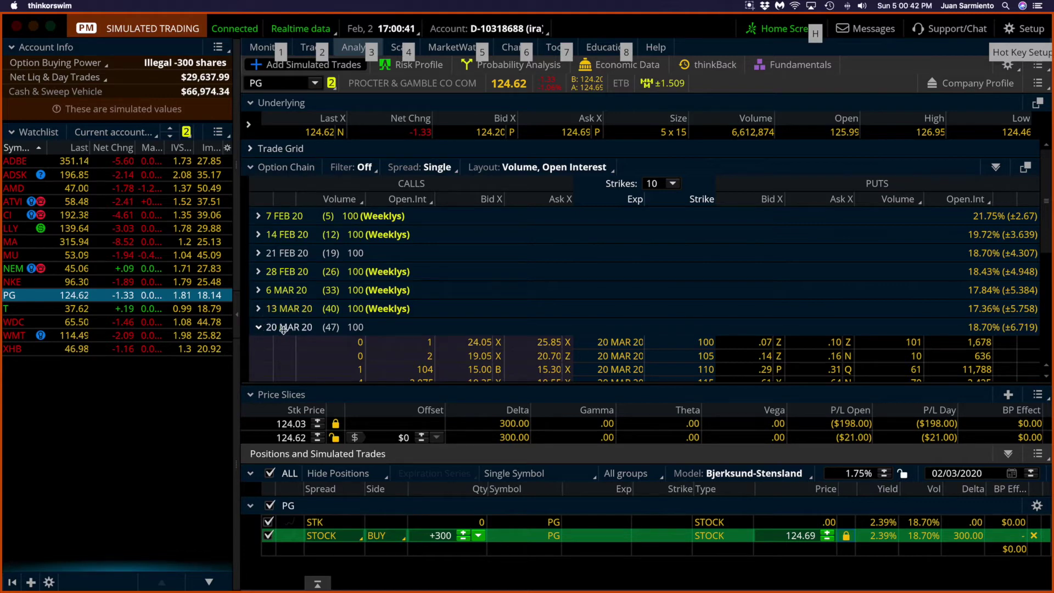
# Try adding the March 120 put at its ask and dismiss the covered spread error.
pyautogui.scroll(-4, 551, 299)
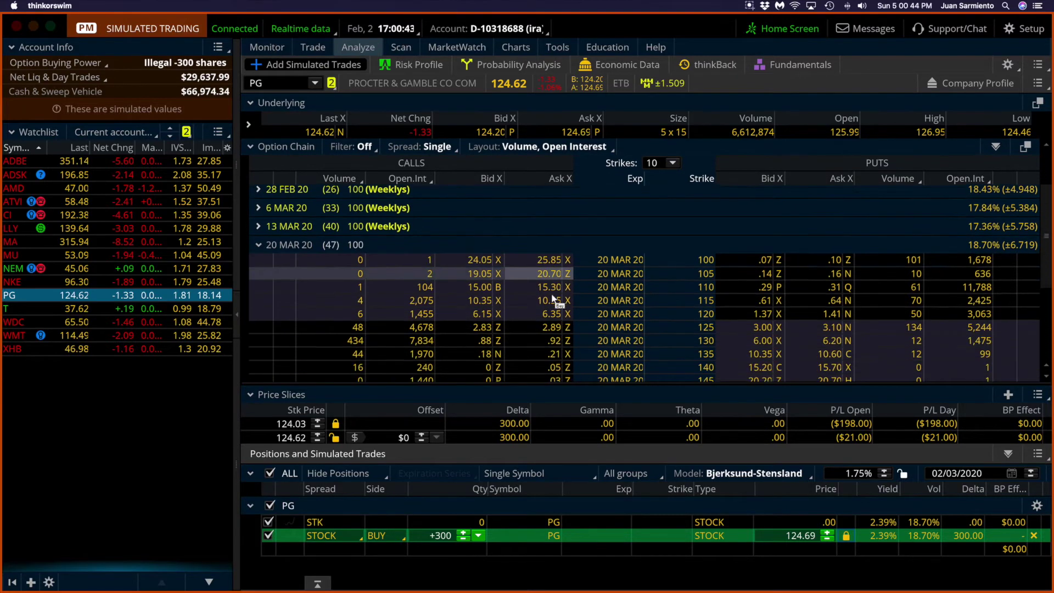
pyautogui.scroll(-2, 553, 300)
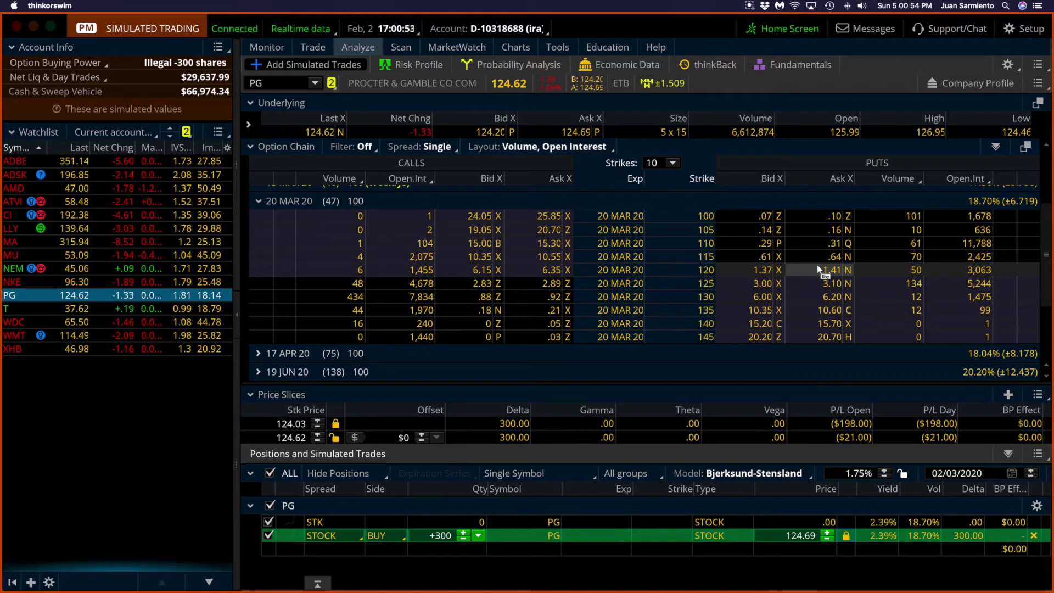
pyautogui.press('super')
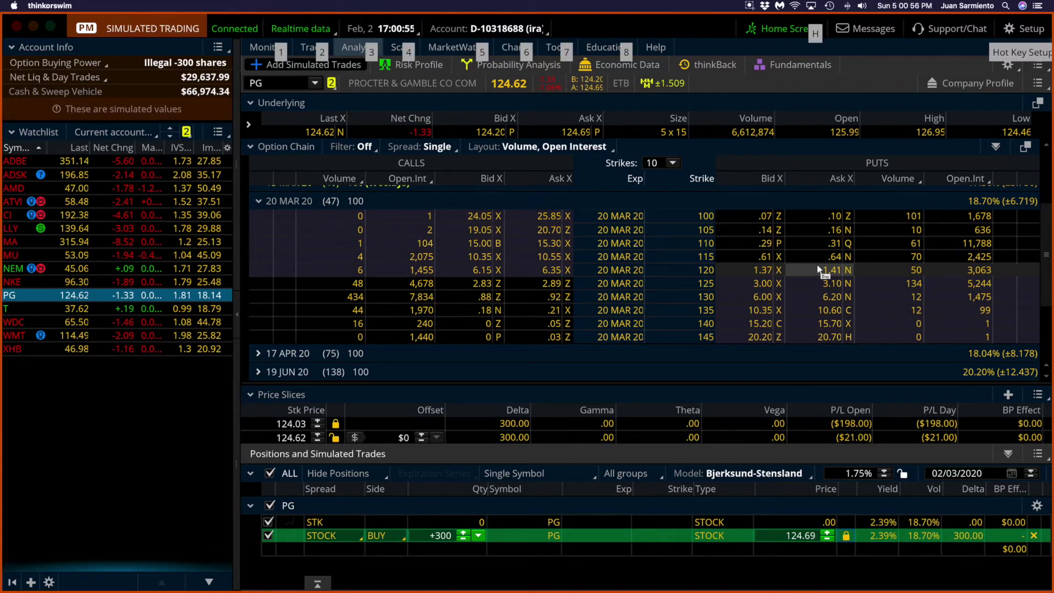
pyautogui.keyDown('super'); pyautogui.click(818, 269); pyautogui.keyUp('super')
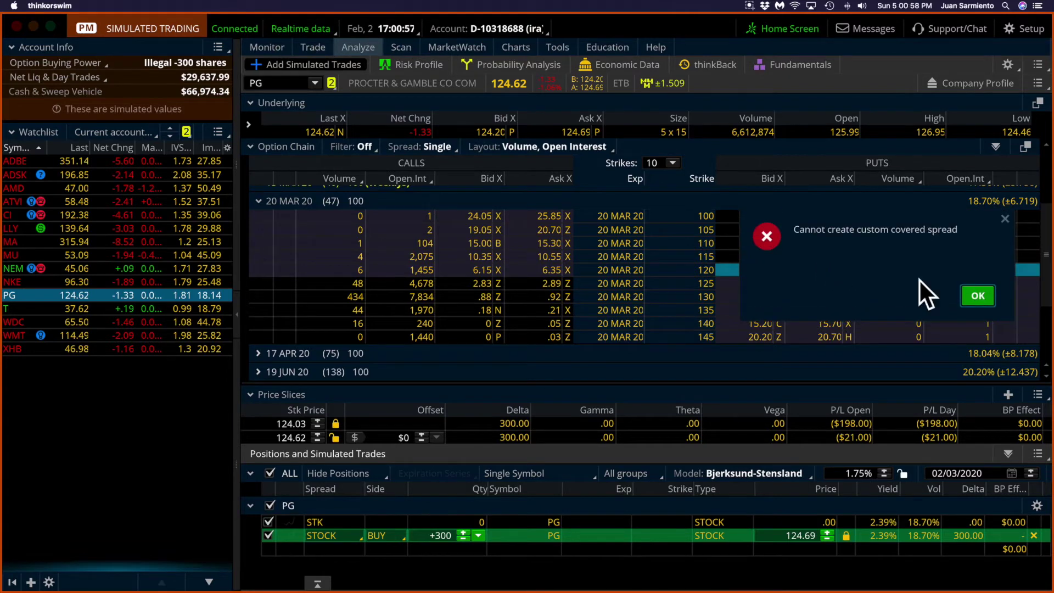
pyautogui.click(975, 295)
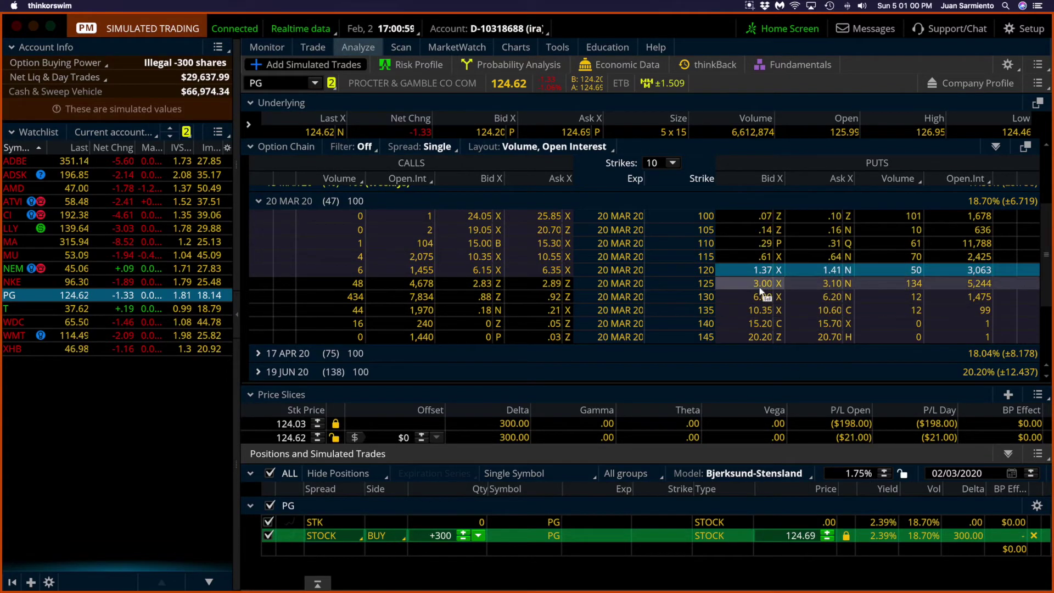
# Add a covered stock trade with the March 120 put, raised to 3 contracts.
pyautogui.rightClick(815, 268)
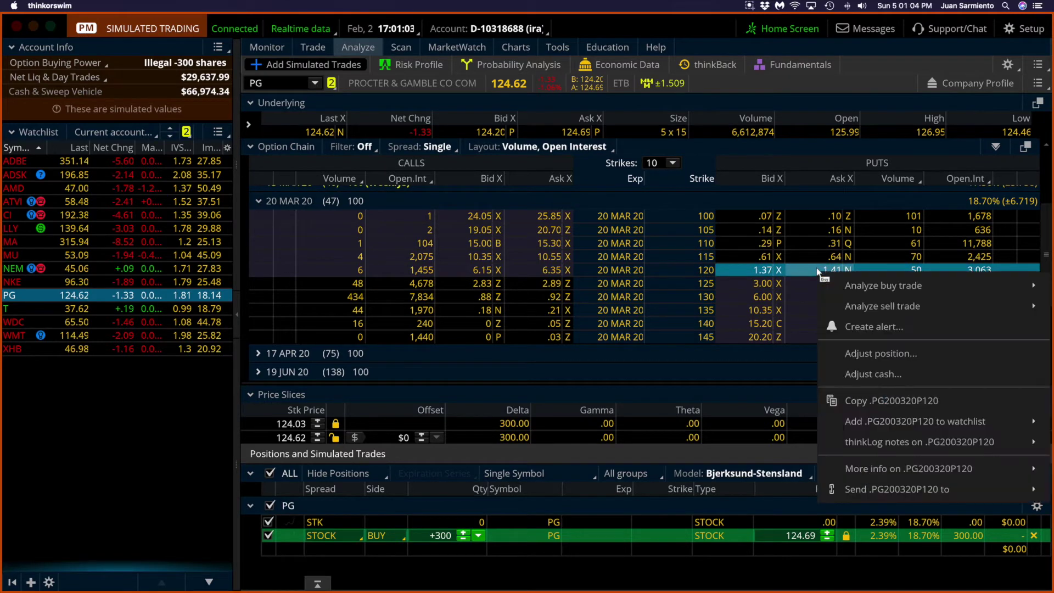
pyautogui.moveTo(829, 283)
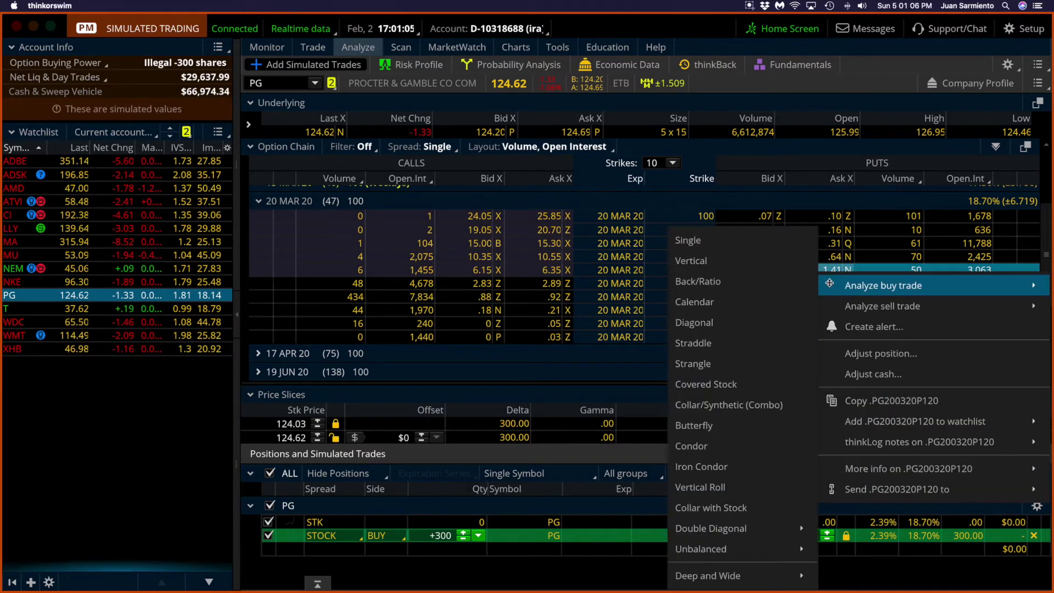
pyautogui.click(705, 385)
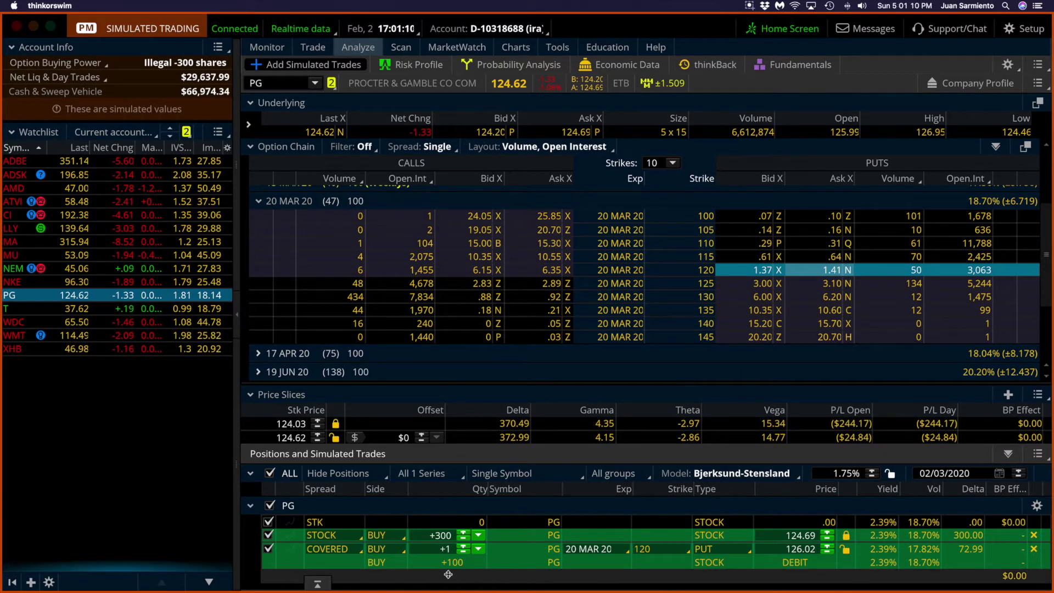
pyautogui.click(463, 545)
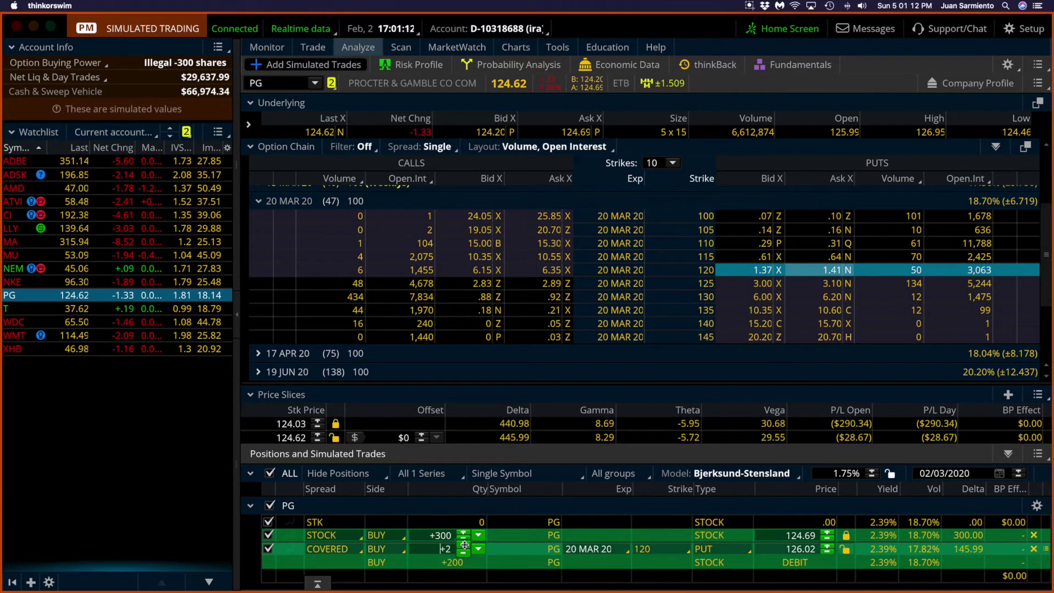
pyautogui.click(464, 545)
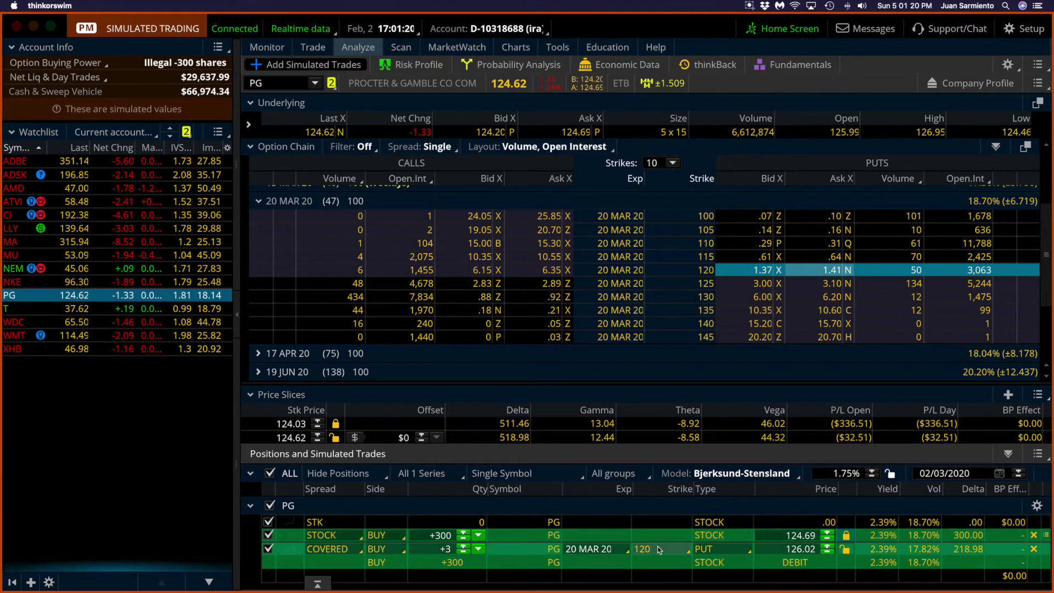
# Remove the separate 300-share buy and show the Risk Profile graph.
pyautogui.click(1032, 535)
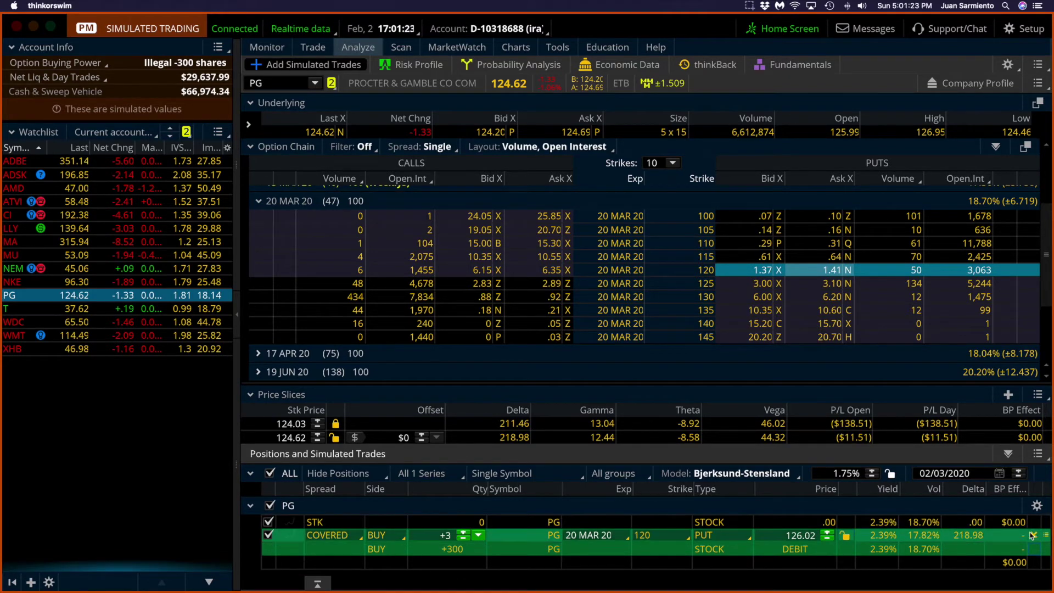
pyautogui.click(434, 65)
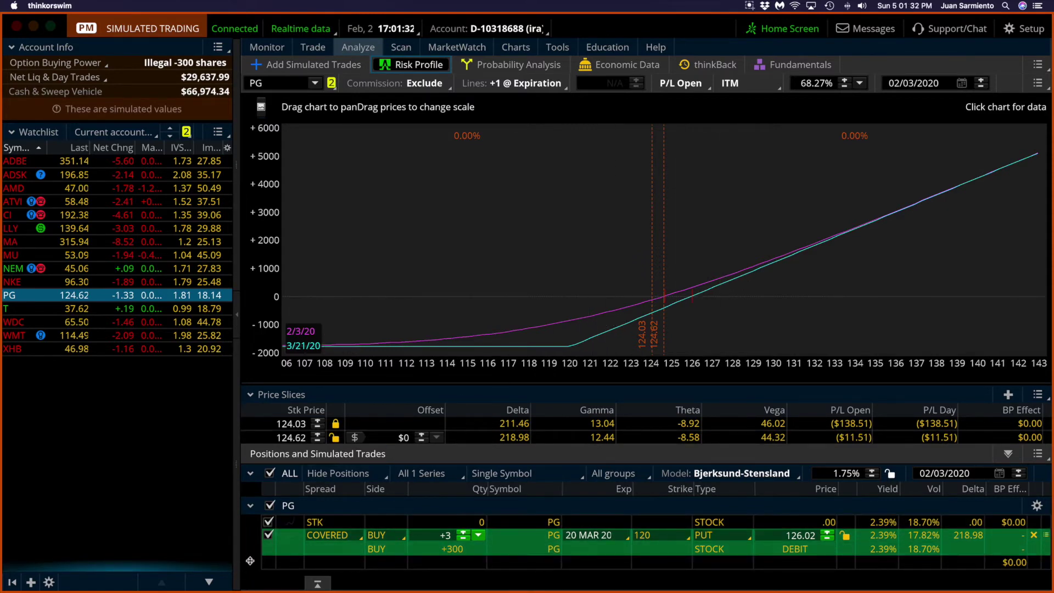
pyautogui.click(319, 473)
# Switch the position filter to Show All and go back to the PG option chain.
pyautogui.click(321, 496)
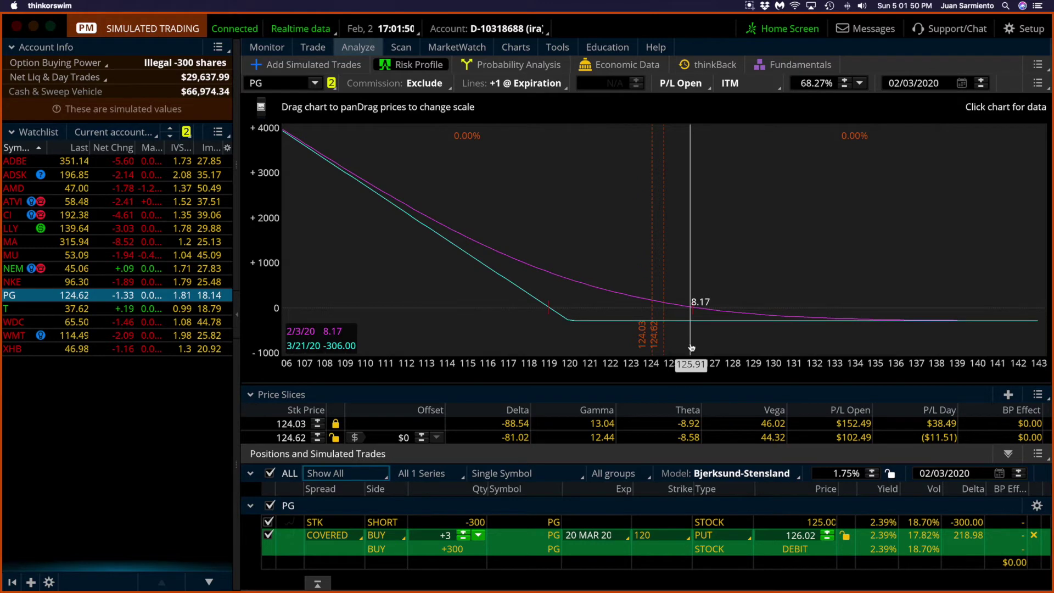
pyautogui.click(296, 64)
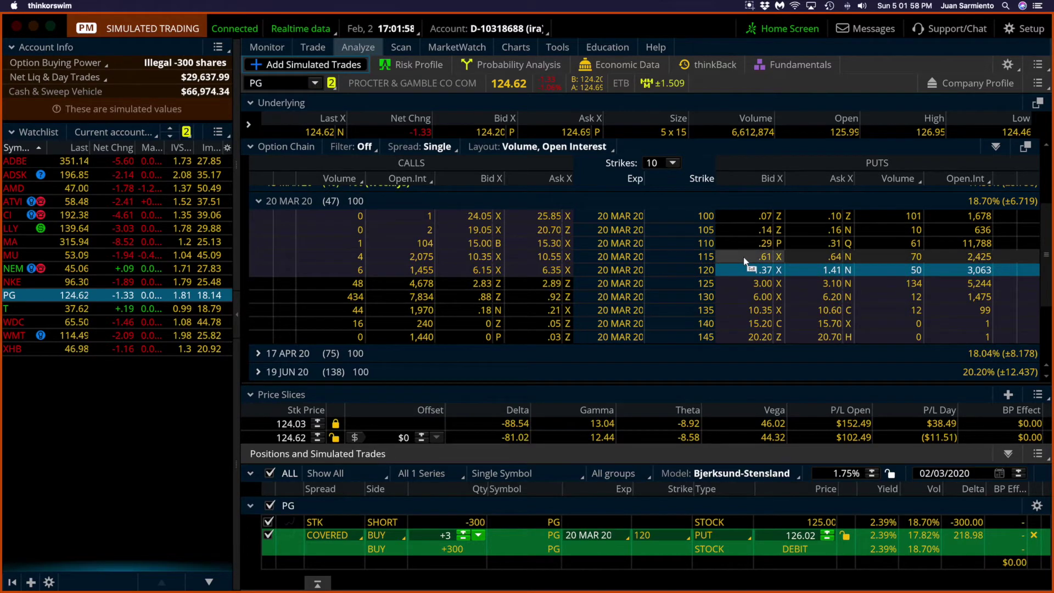
# Add a simulated sale of the 20 MAR 20 115 put and raise it to -3 contracts.
pyautogui.click(763, 256)
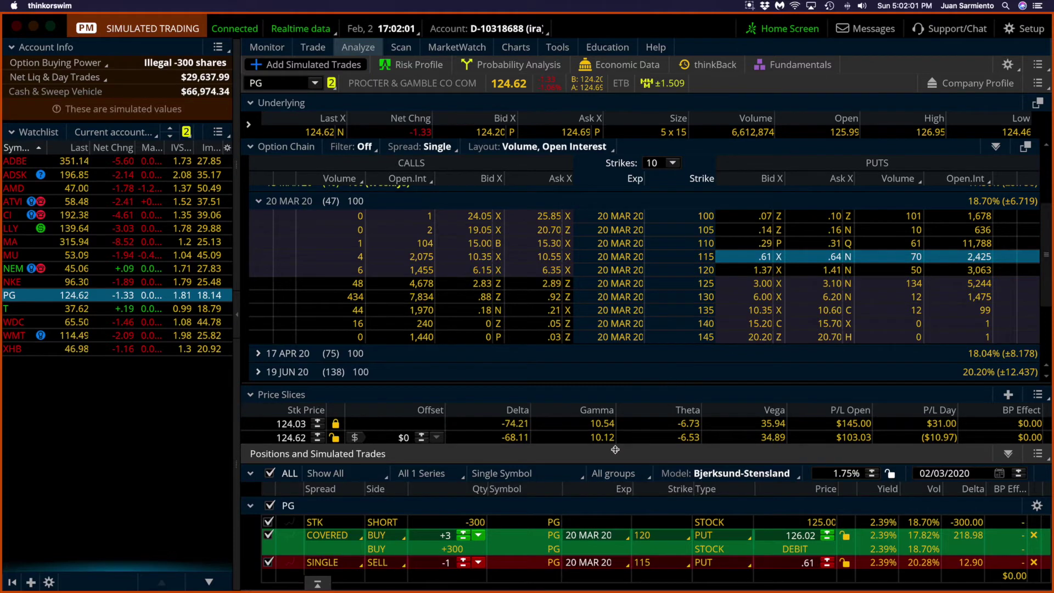
pyautogui.click(463, 564)
pyautogui.click(463, 563)
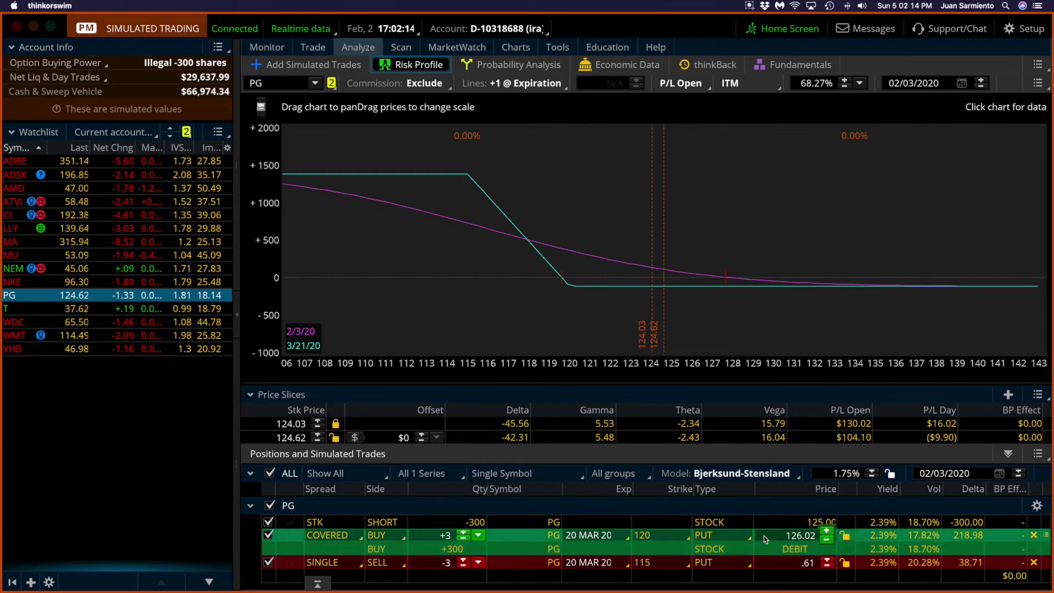
pyautogui.rightClick(764, 536)
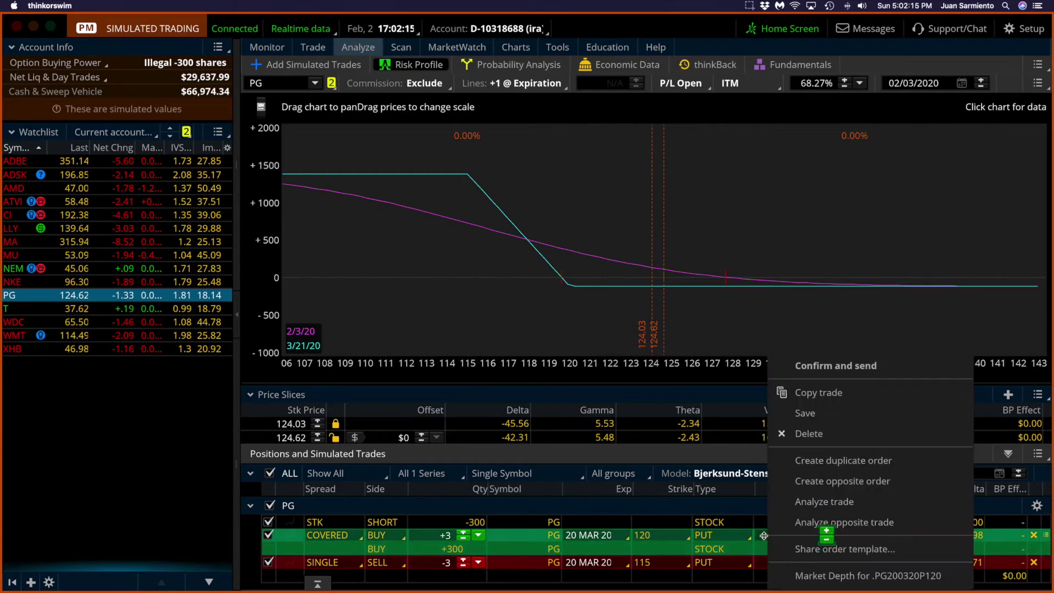
# Duplicate the covered +3 March 120 put trade as an order set to 1st trgs Seq.
pyautogui.click(809, 461)
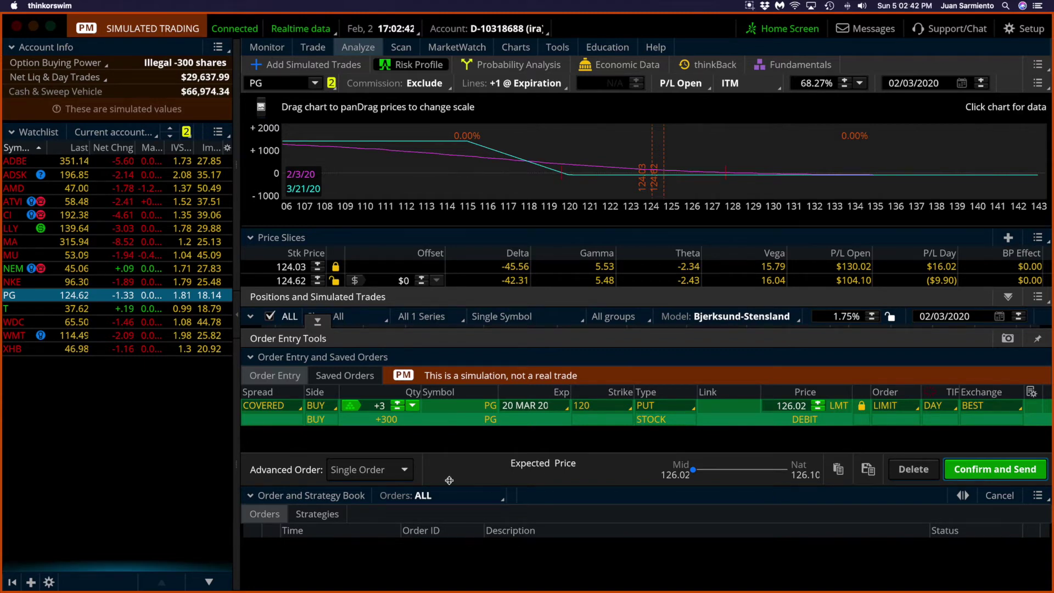
pyautogui.click(397, 472)
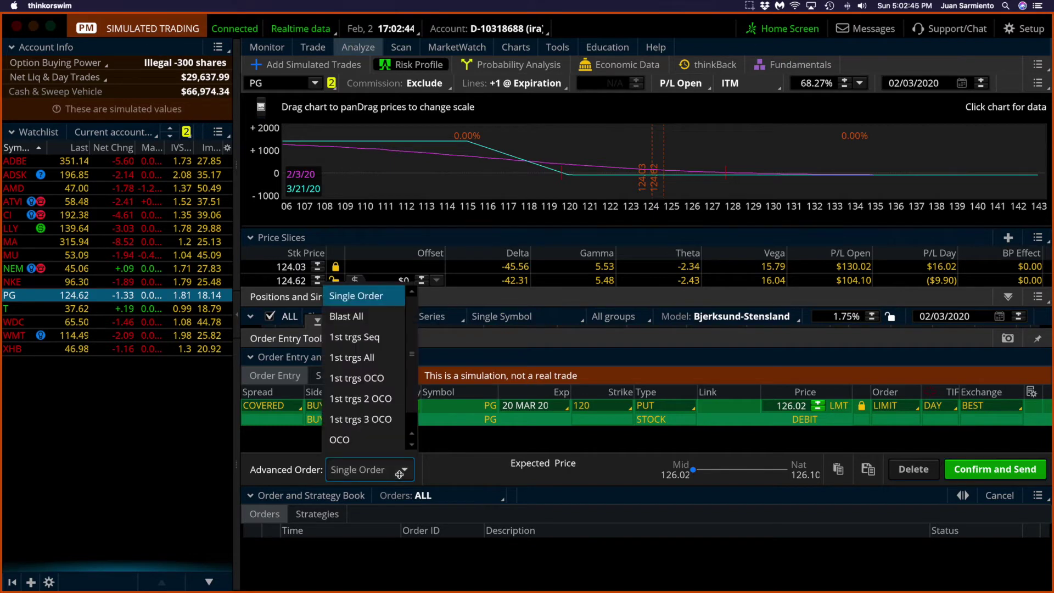
pyautogui.click(375, 338)
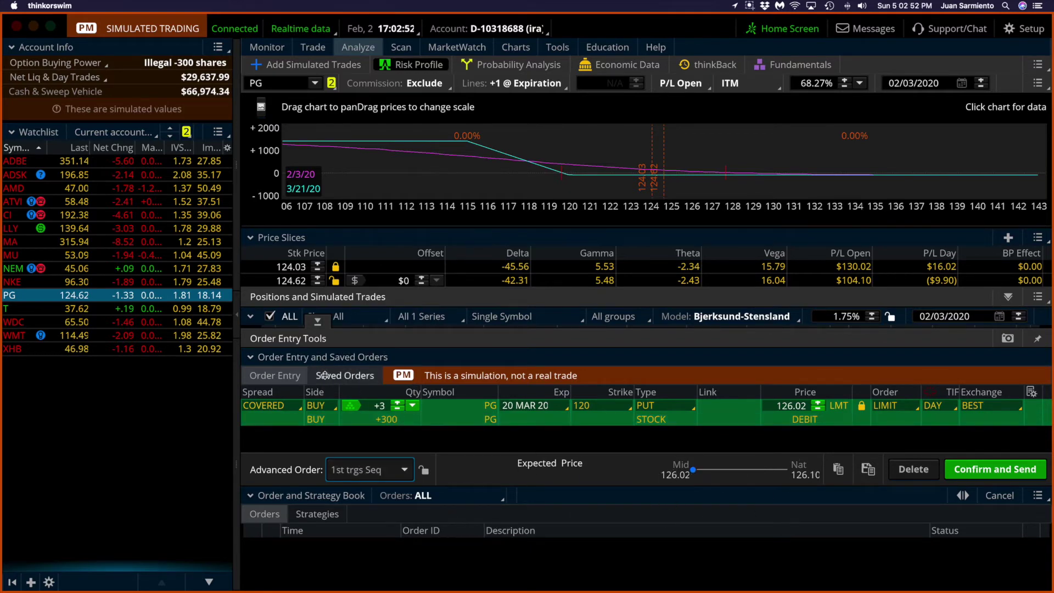
pyautogui.click(321, 325)
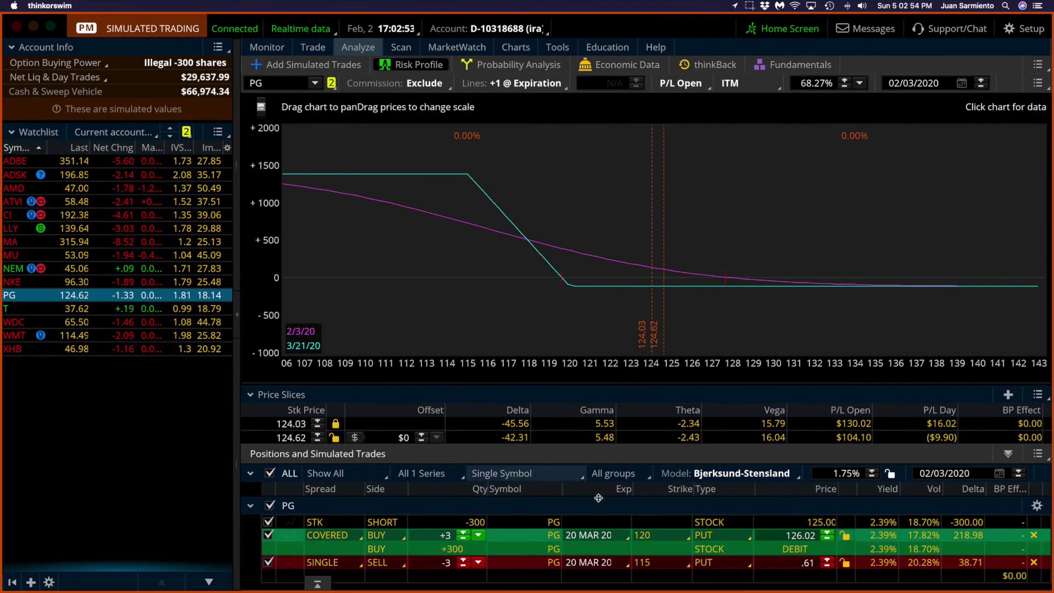
# Add the -3 March 115 put sale as the duplicate second order and open Confirm and Send.
pyautogui.rightClick(712, 561)
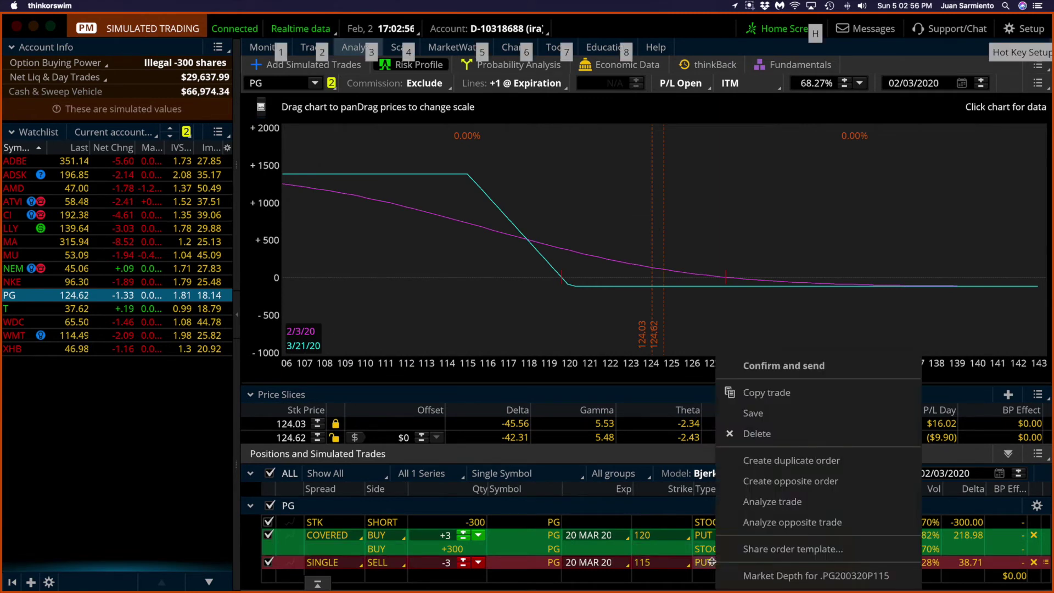
pyautogui.click(745, 467)
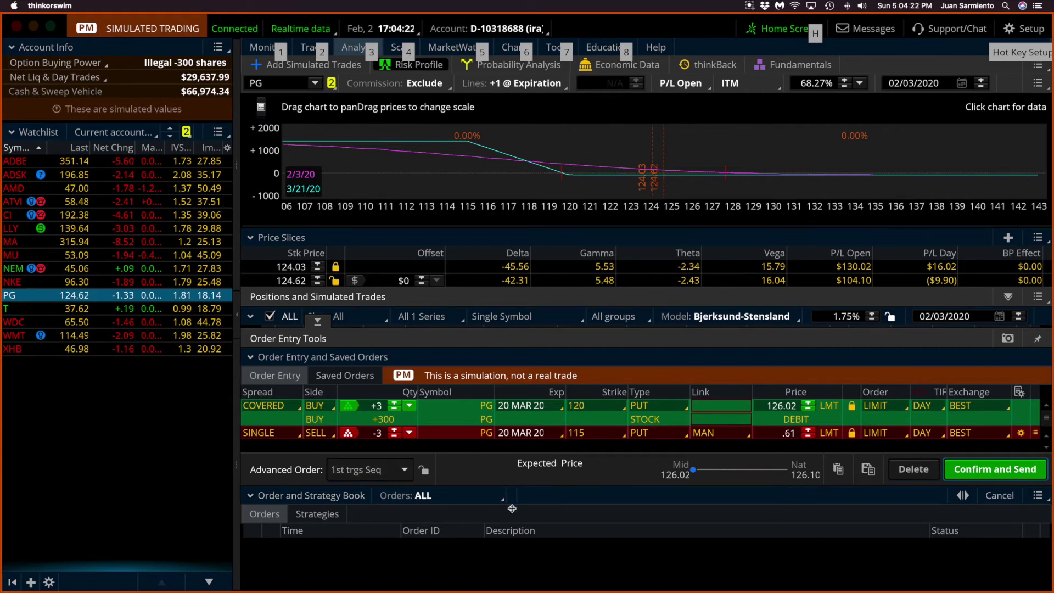
pyautogui.click(975, 469)
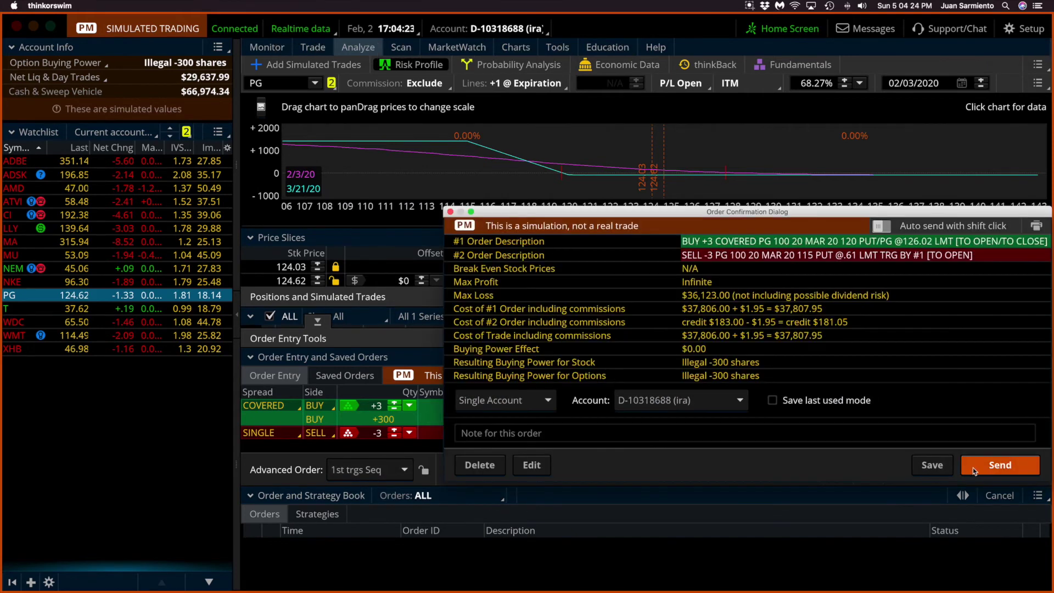
# Send the order pair and check Working Orders under Monitor's Activity and Positions.
pyautogui.click(975, 465)
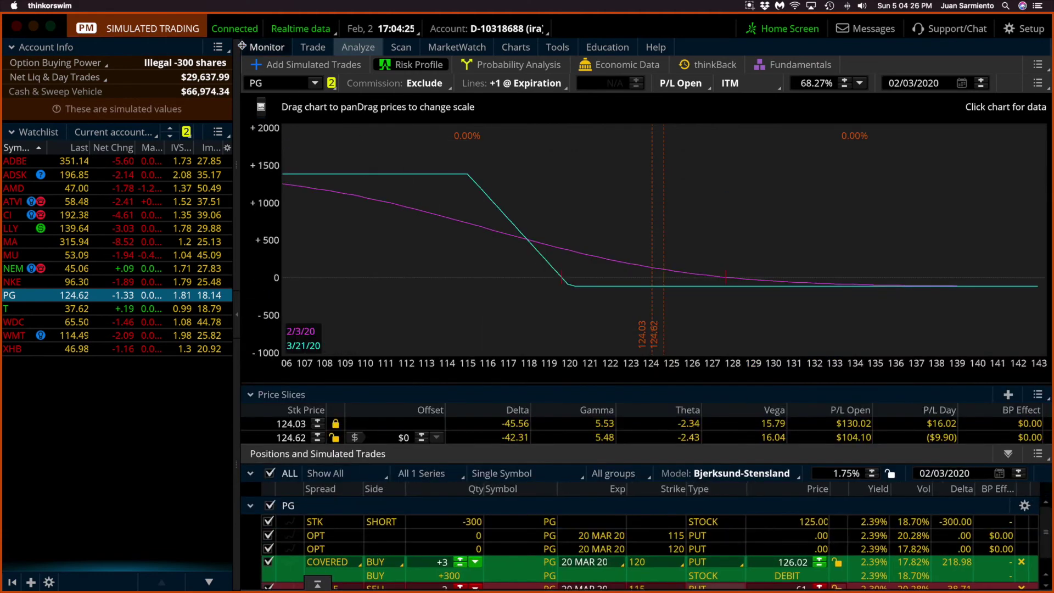
pyautogui.moveTo(245, 45)
pyautogui.click(286, 92)
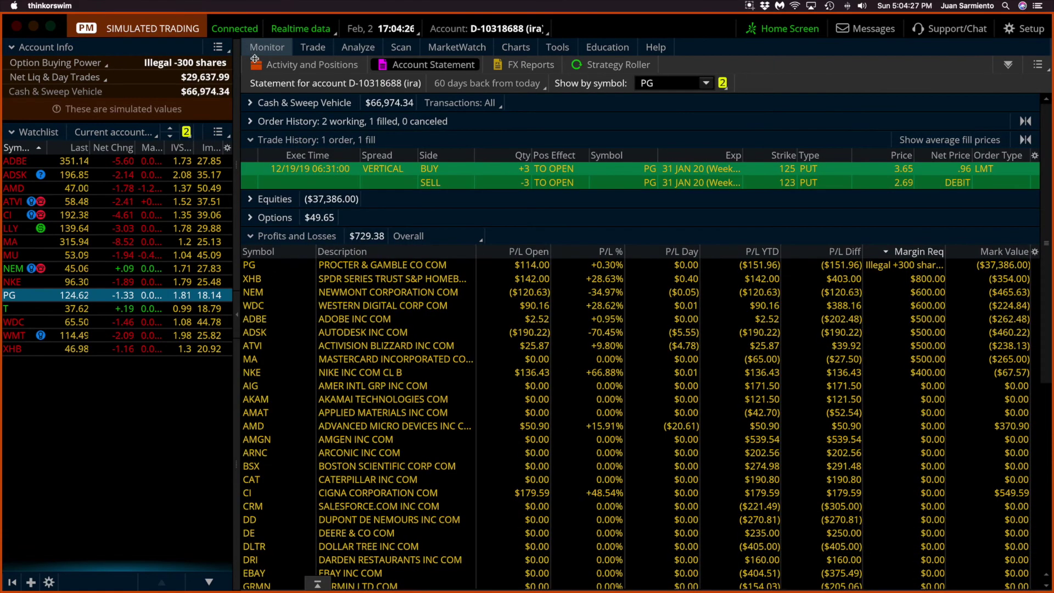
pyautogui.click(289, 65)
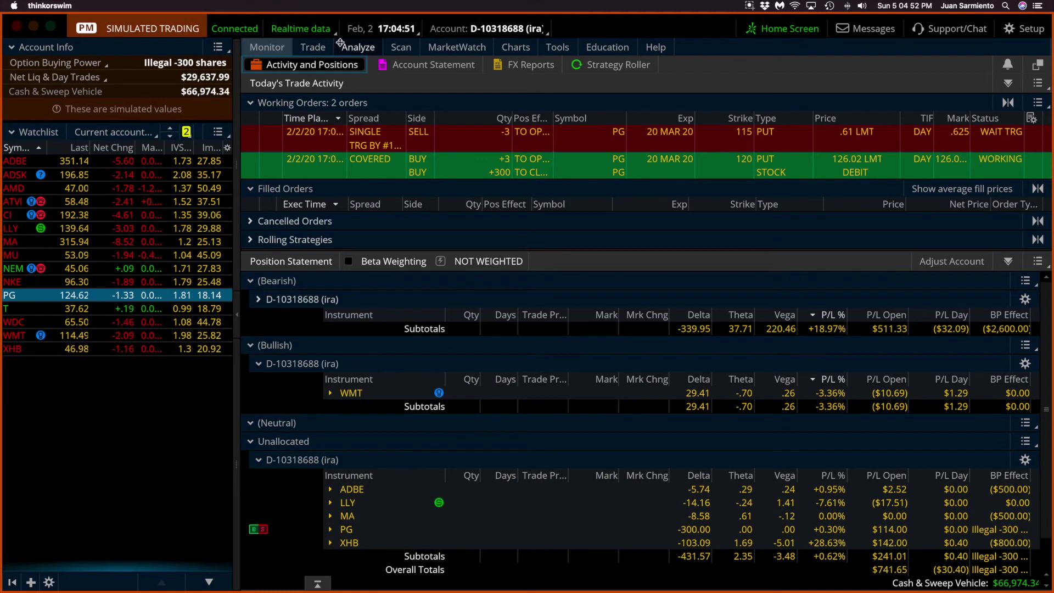
pyautogui.moveTo(318, 46)
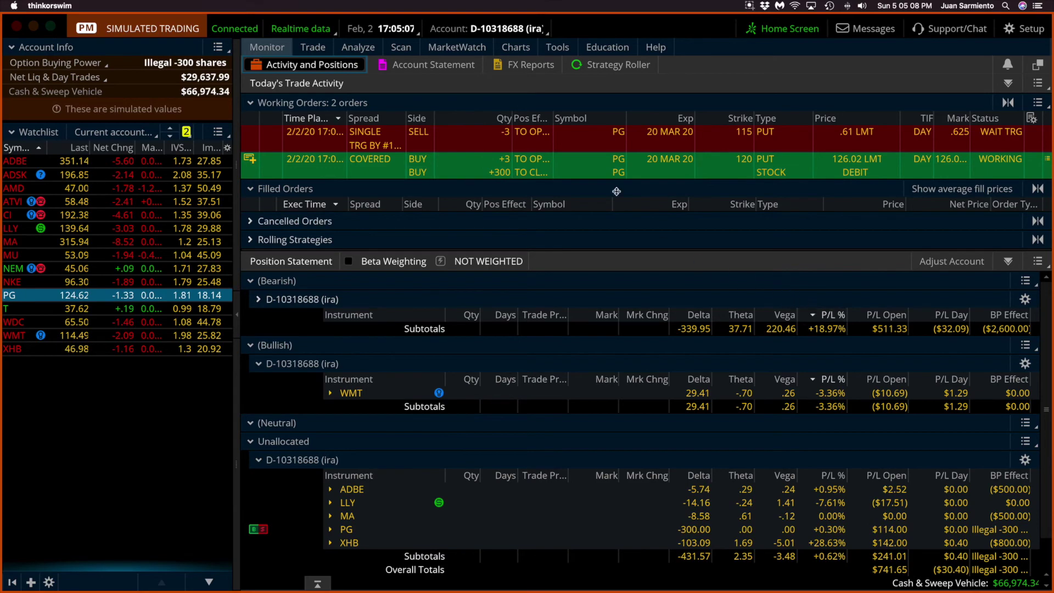
# Open the Monitor Account Statement and scroll through its trade history and P&L.
pyautogui.click(433, 64)
pyautogui.scroll(-10, 640, 335)
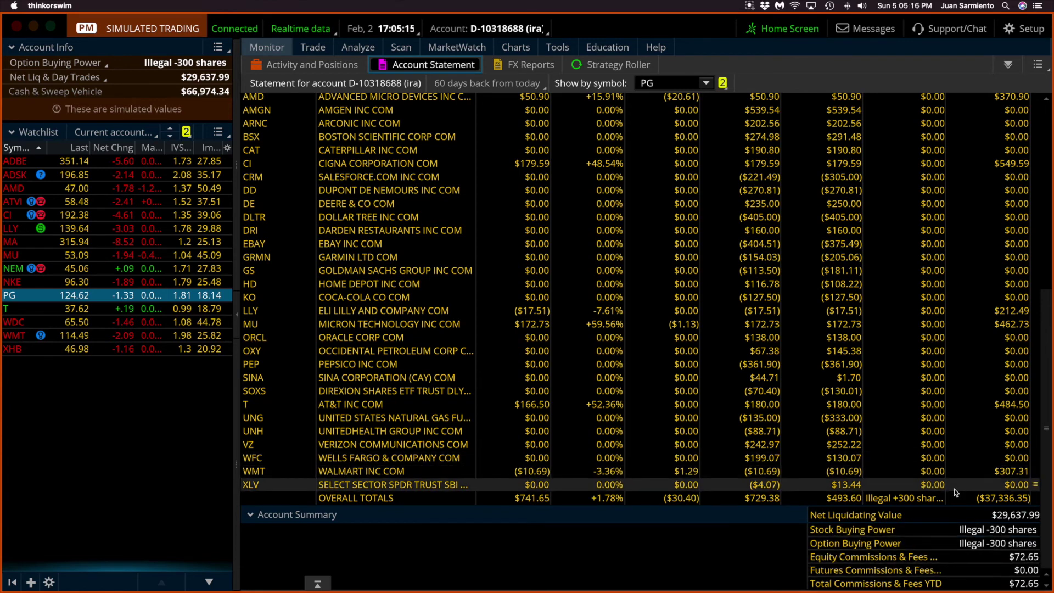
pyautogui.scroll(15, 954, 488)
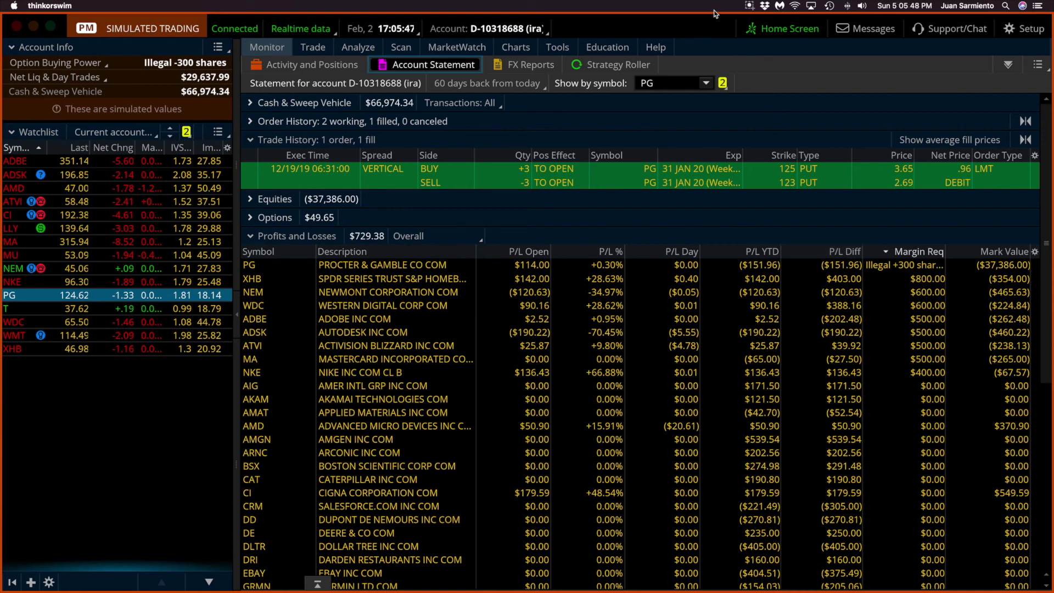
pyautogui.click(749, 7)
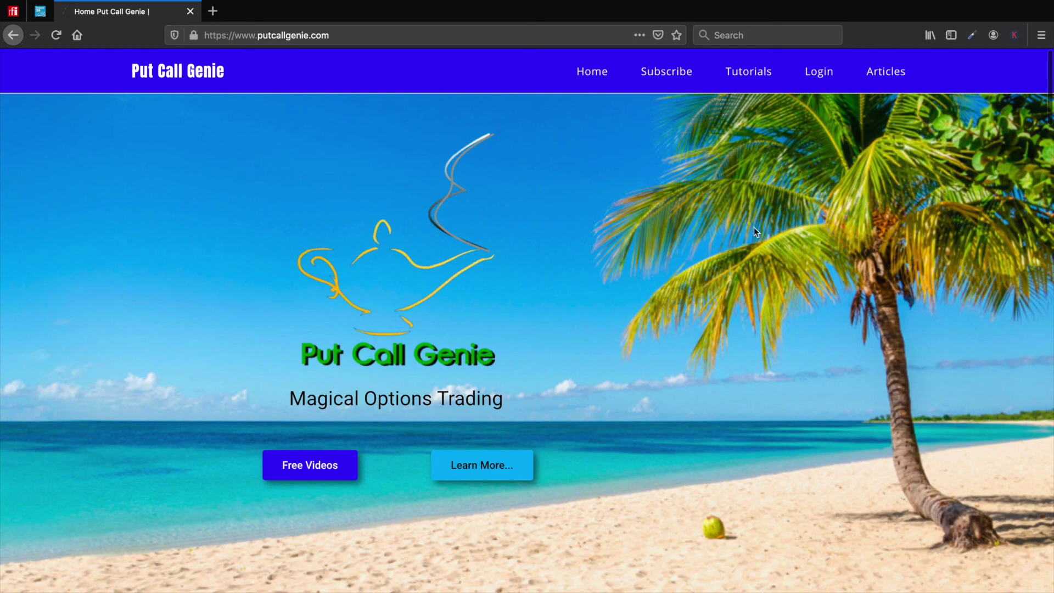
# Go to Subscribe and start a free visitor registration, filling in the username.
pyautogui.click(672, 72)
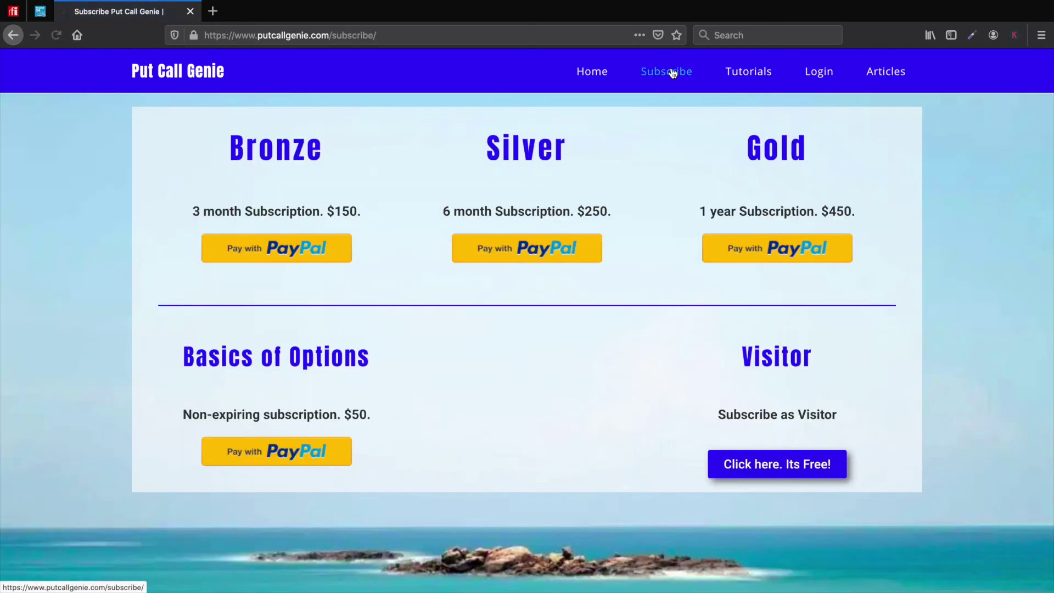
pyautogui.click(802, 475)
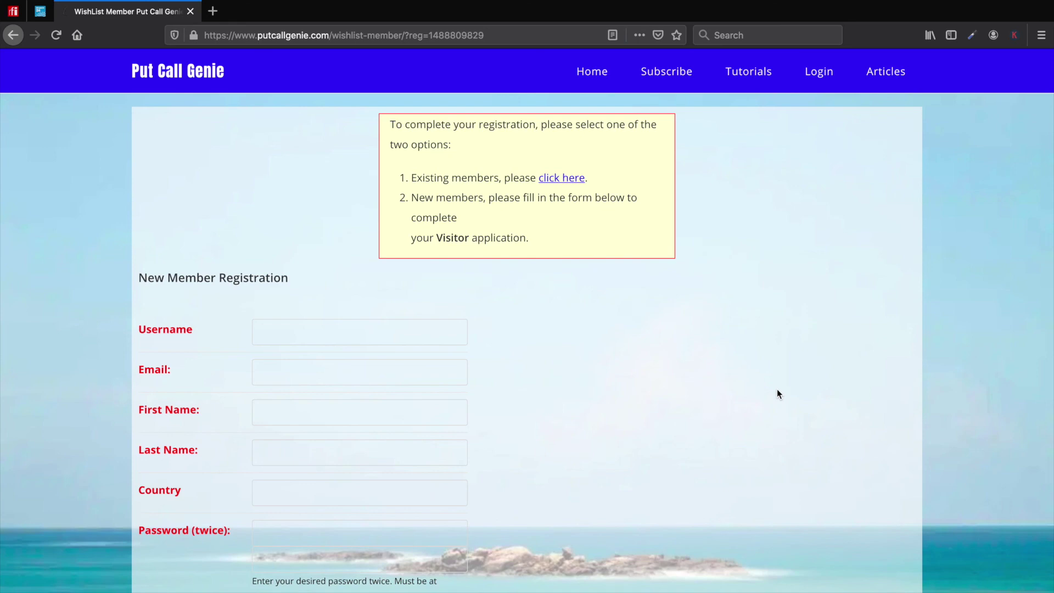
pyautogui.click(265, 328)
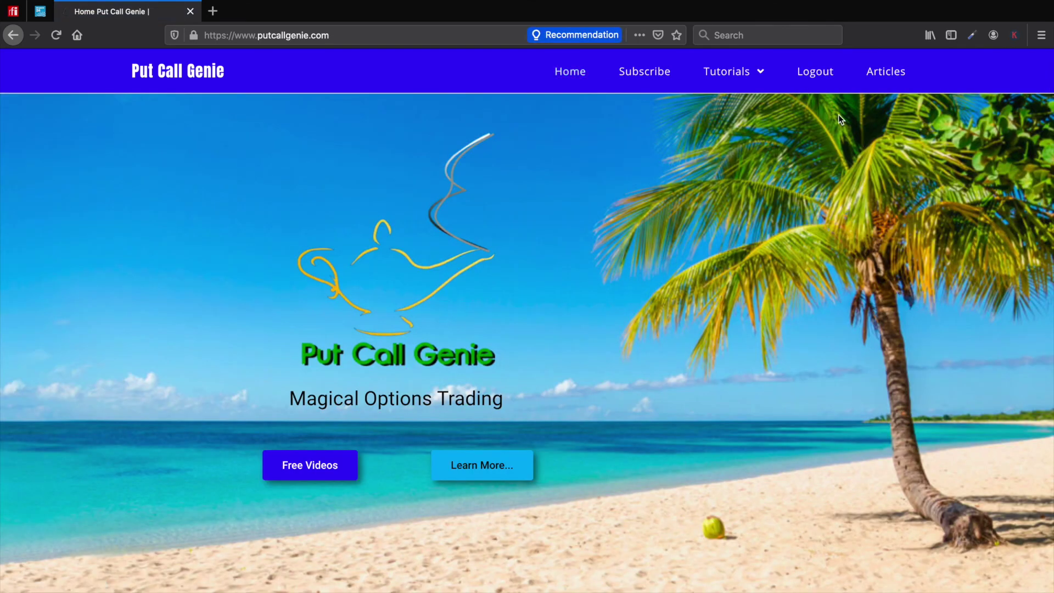
# Open Tutorials > Free Videos and scroll down the video list.
pyautogui.moveTo(735, 86)
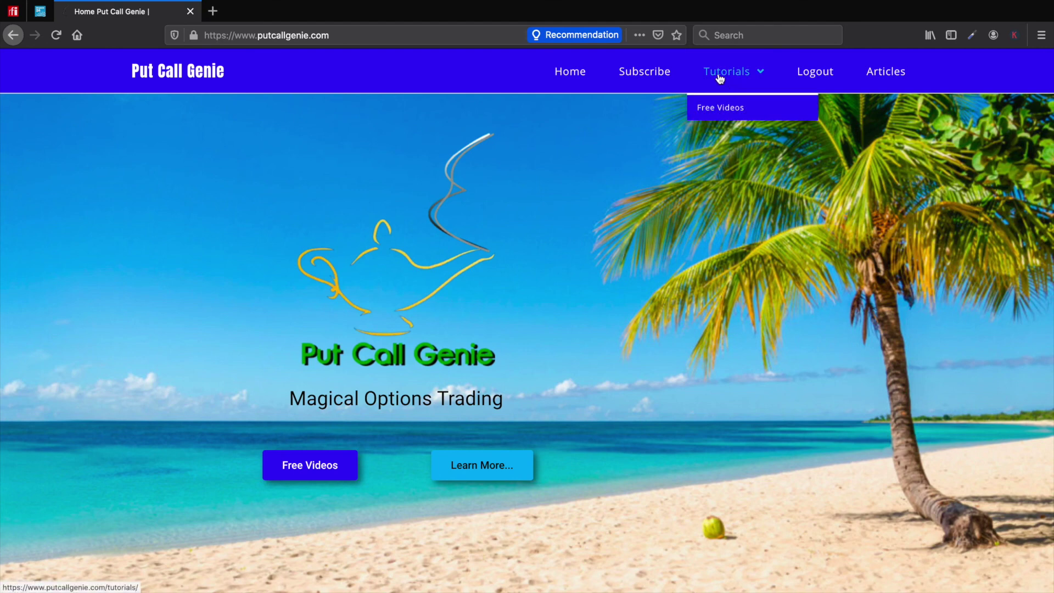
pyautogui.click(719, 79)
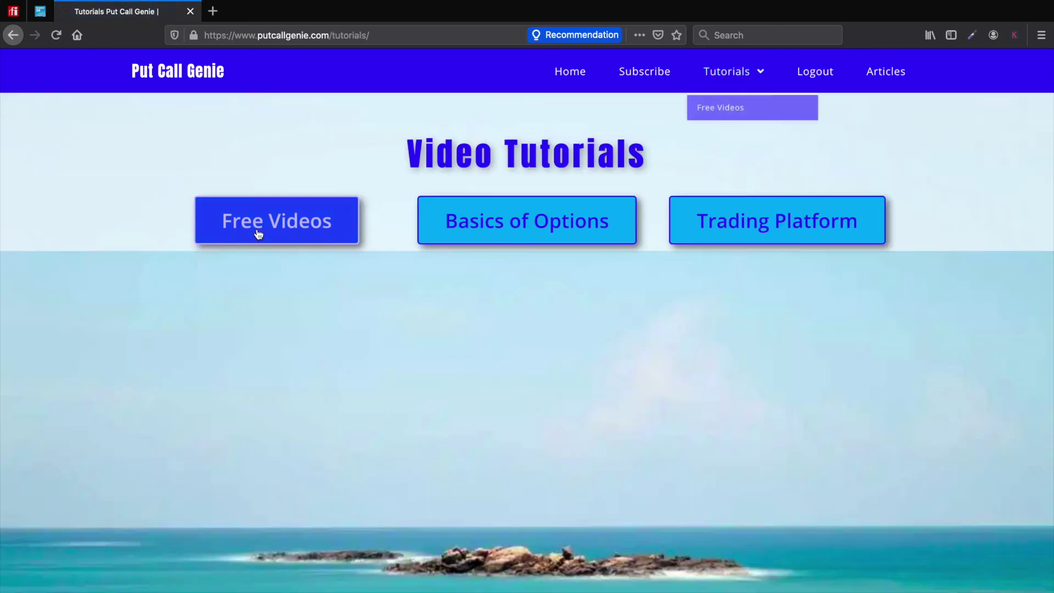
pyautogui.click(260, 233)
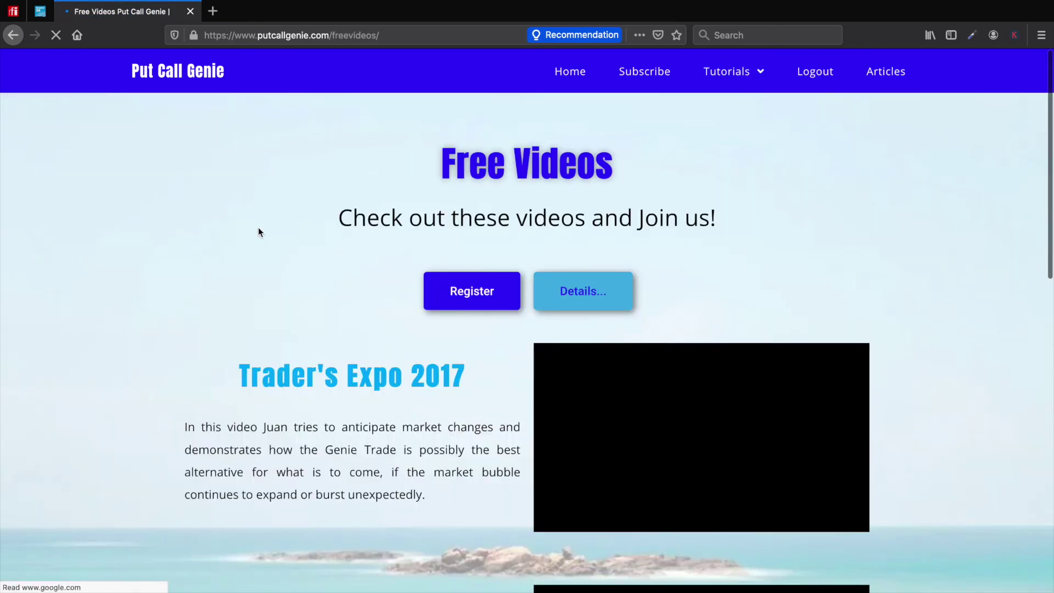
pyautogui.scroll(-5, 487, 310)
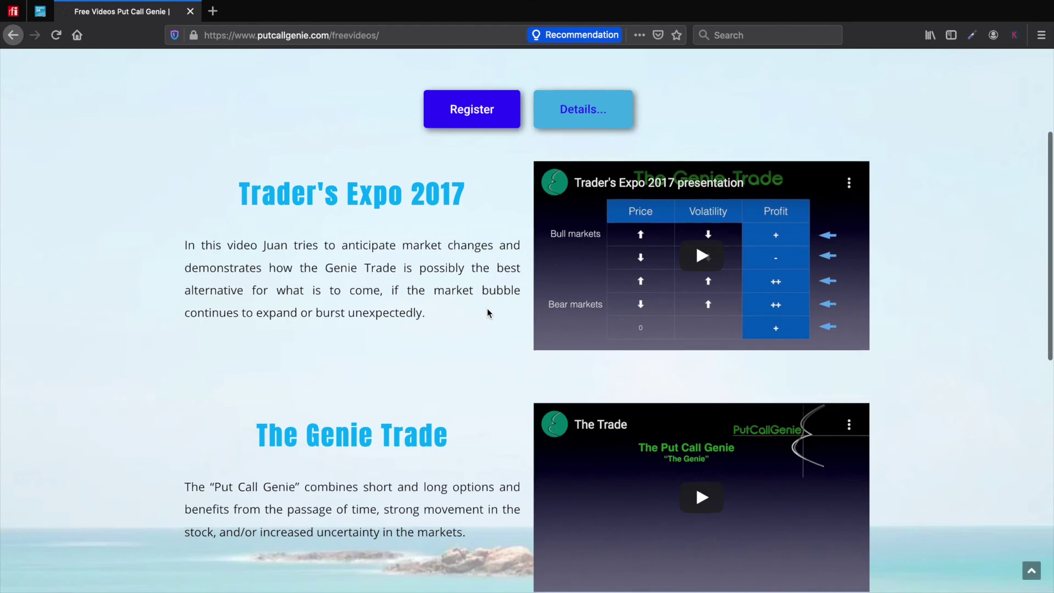
pyautogui.scroll(-8, 487, 311)
pyautogui.scroll(-1, 487, 311)
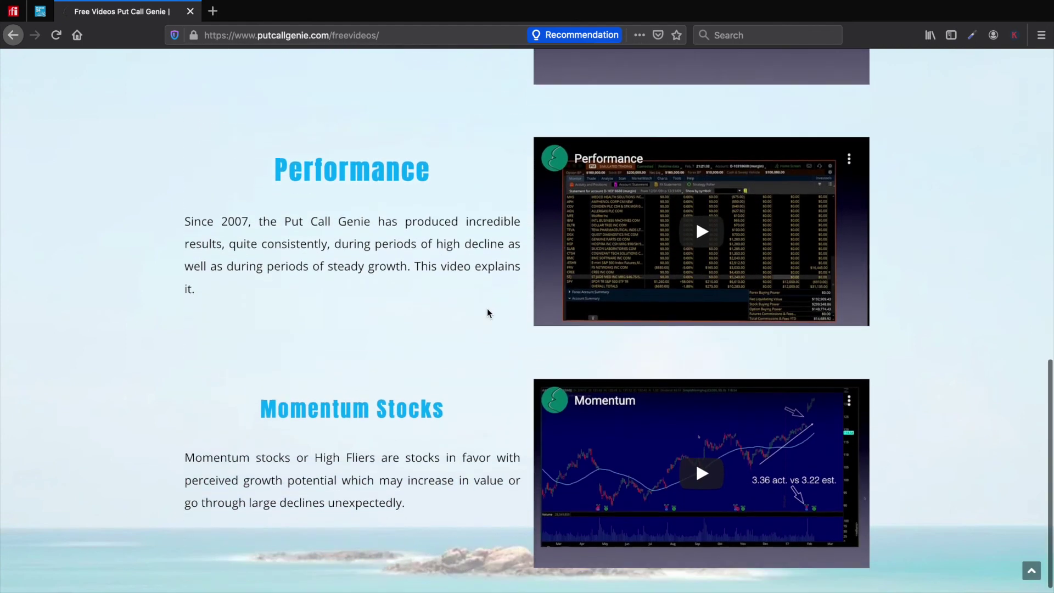